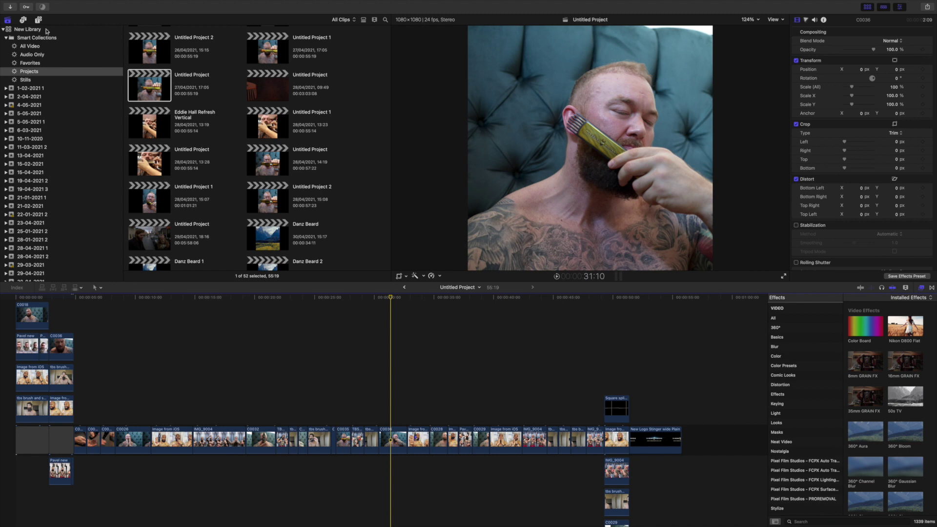
Set up a new Hafpor Gif project with Square video, 1080x1080 resolution and 24p frame rate.
{"action": "left_click", "coordinate": [62, 7]}
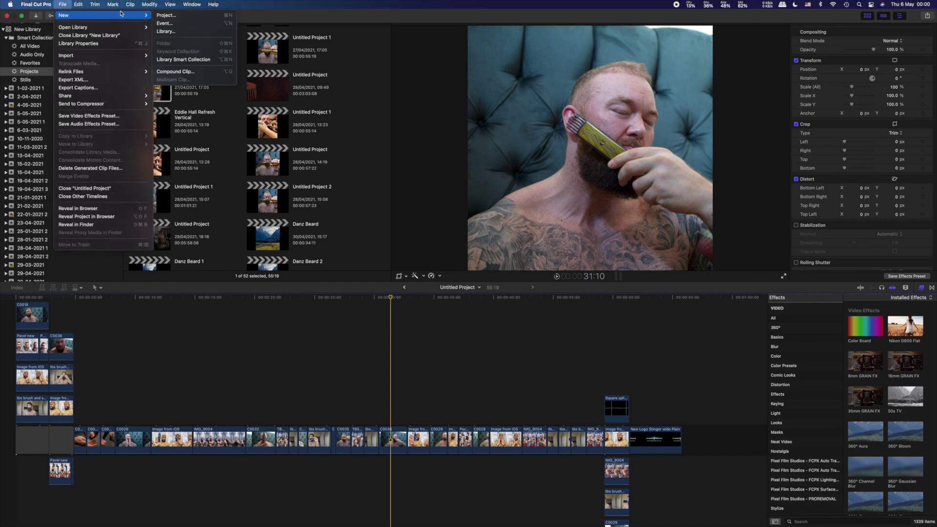
{"action": "left_click", "coordinate": [166, 16]}
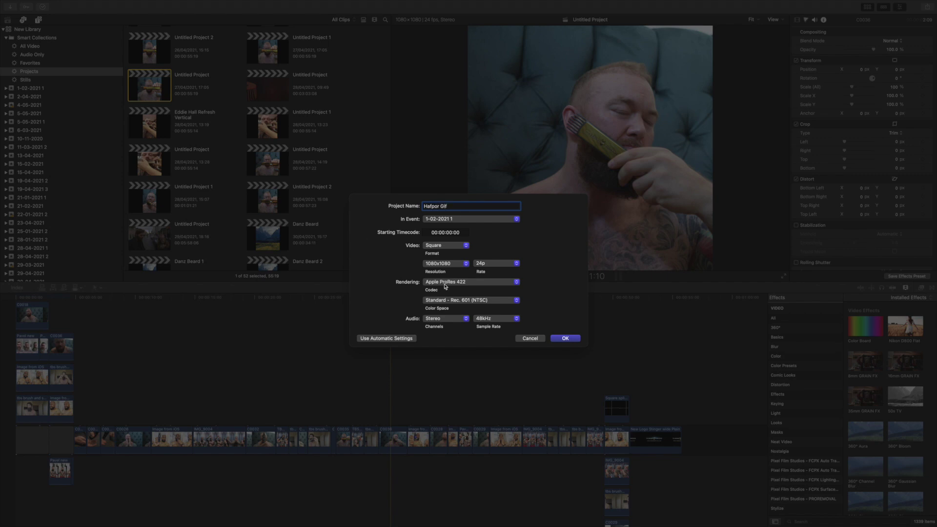
{"action": "left_click", "coordinate": [466, 247]}
{"action": "left_click", "coordinate": [466, 248]}
{"action": "left_click", "coordinate": [459, 265]}
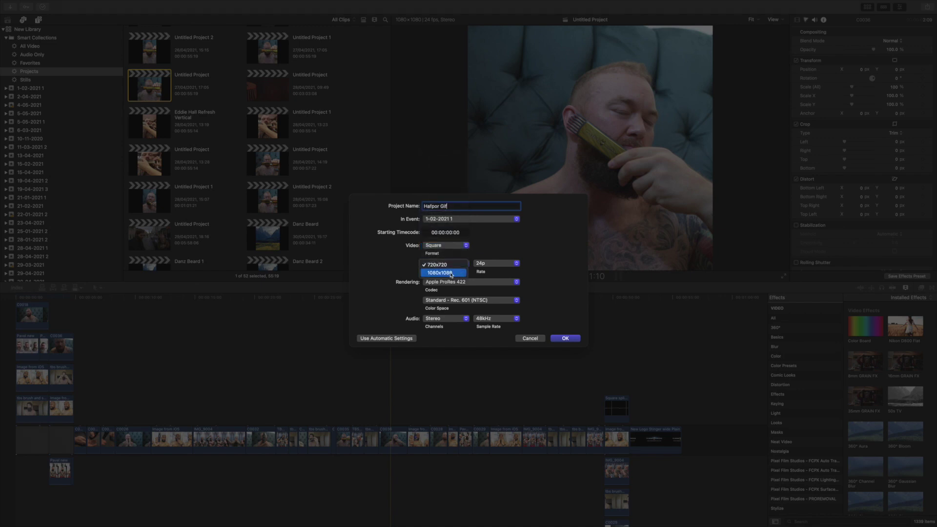
{"action": "left_click", "coordinate": [450, 273]}
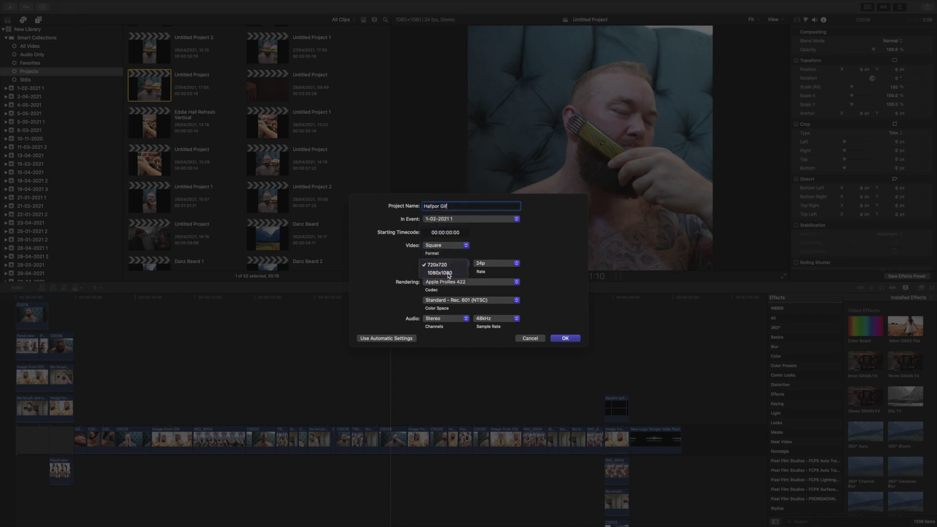
{"action": "left_click", "coordinate": [503, 266]}
{"action": "left_click", "coordinate": [503, 267]}
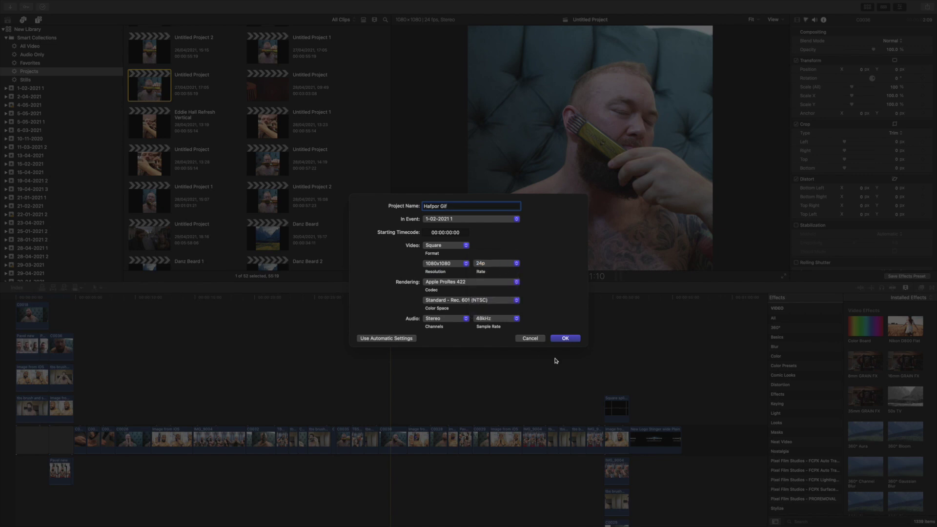
Create the Hafpor Gif project and drag C0036.MP4 from the Beard Struggle folder into its timeline.
{"action": "left_click", "coordinate": [569, 340]}
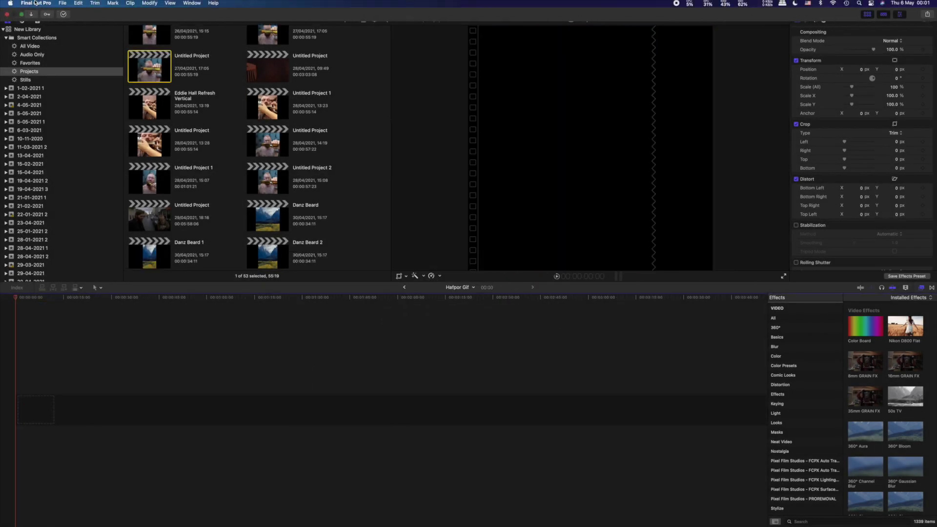
{"action": "left_click", "coordinate": [22, 15]}
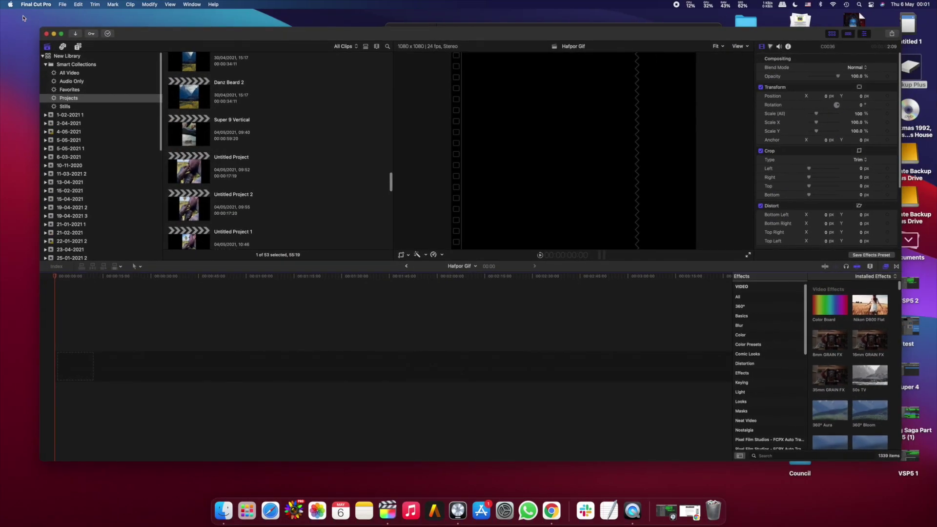
{"action": "left_click", "coordinate": [557, 31]}
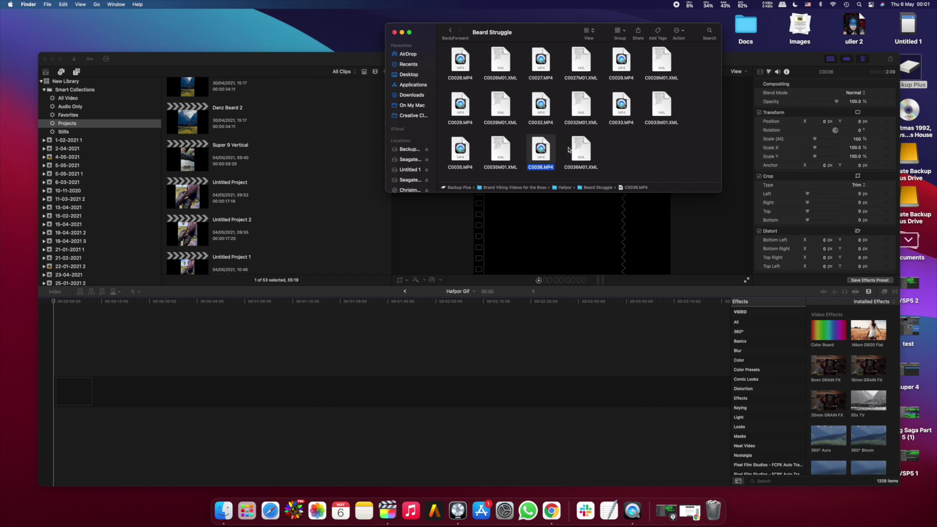
{"action": "left_click_drag", "start_coordinate": [543, 152], "coordinate": [390, 405]}
{"action": "left_click", "coordinate": [232, 304]}
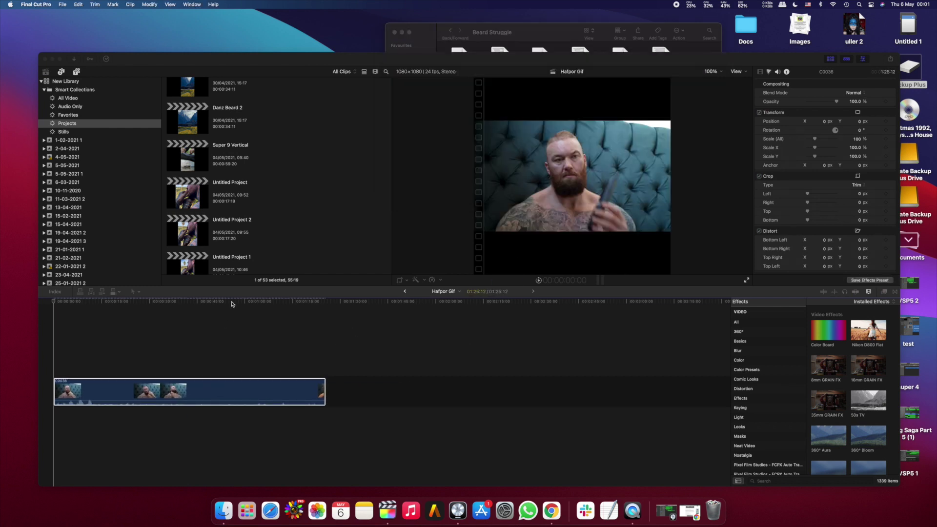
{"action": "left_click", "coordinate": [60, 59]}
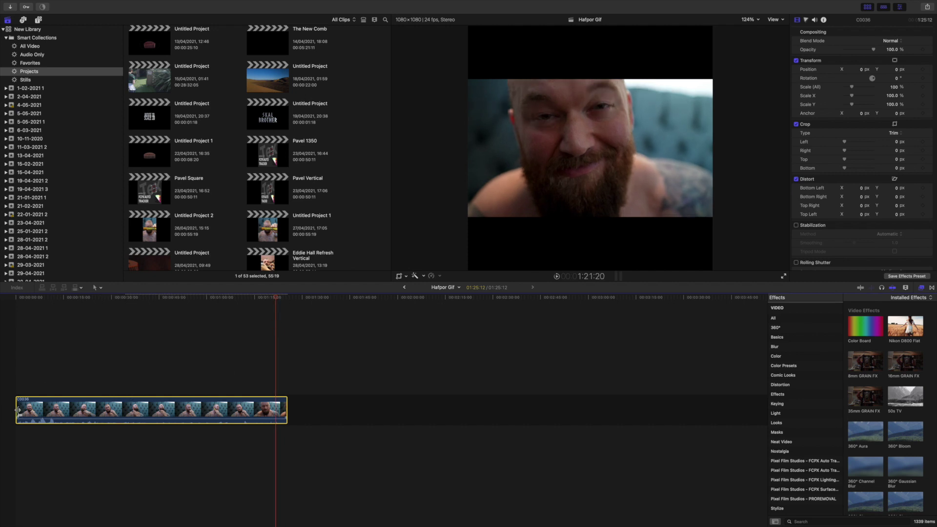
Trim the C0036 clip's start down to about 10:22, then detach and delete its audio.
{"action": "left_click_drag", "start_coordinate": [18, 411], "coordinate": [255, 415]}
{"action": "right_click", "coordinate": [272, 414]}
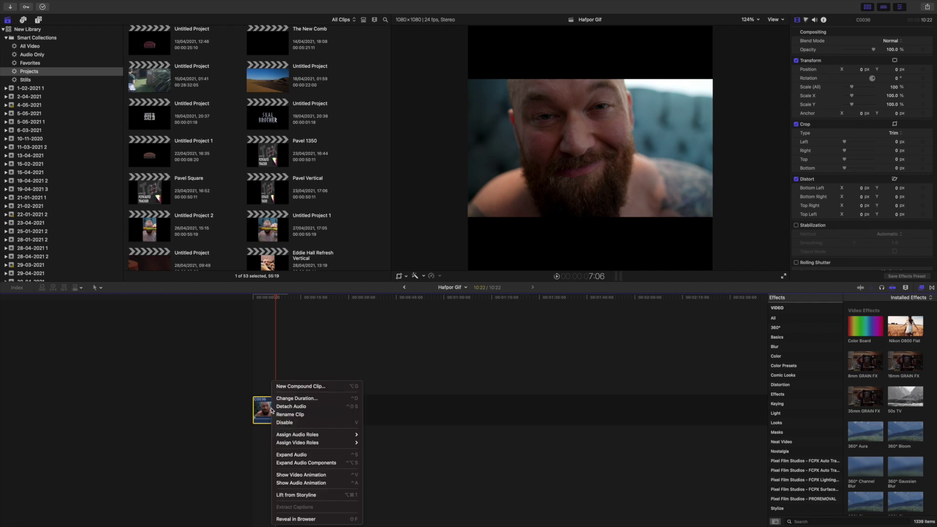
{"action": "left_click", "coordinate": [294, 407]}
{"action": "left_click", "coordinate": [269, 432]}
{"action": "key", "text": "Delete"}
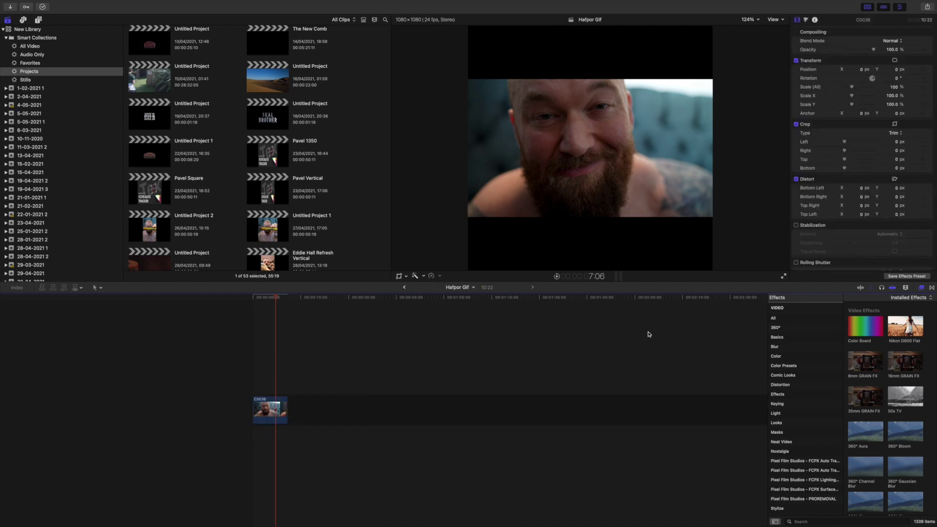
{"action": "left_click", "coordinate": [273, 411]}
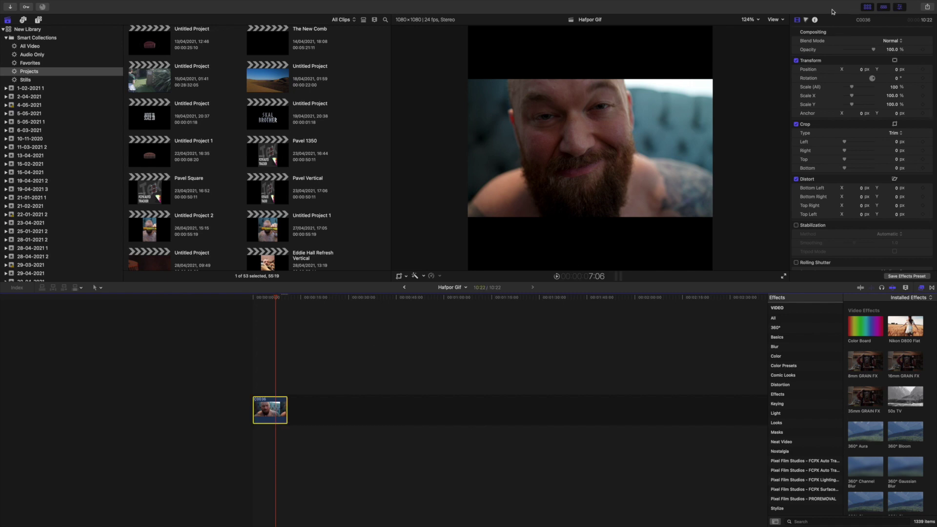
Set the clip's Spatial Conform Type to Fill.
{"action": "scroll", "coordinate": [852, 159], "scroll_direction": "down", "scroll_amount": 3}
{"action": "left_click", "coordinate": [897, 251]}
{"action": "left_click", "coordinate": [897, 261]}
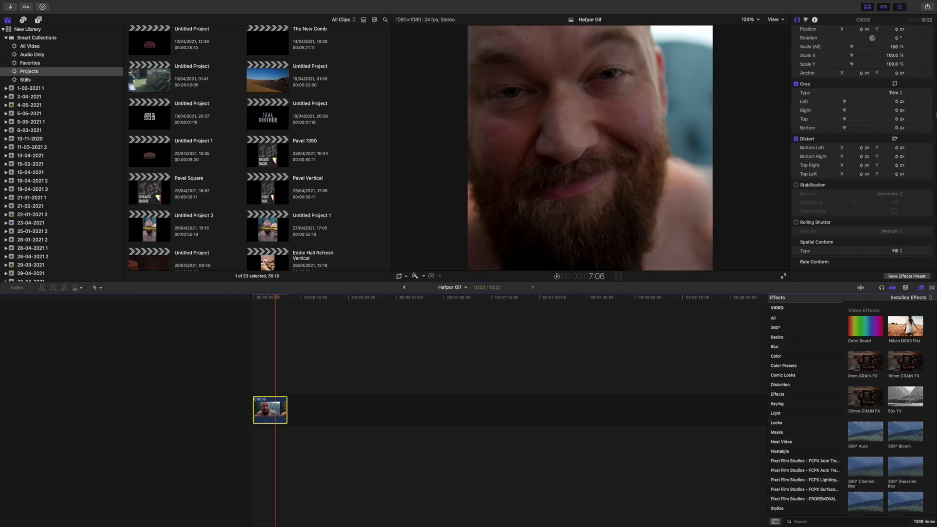
Adjust the clip's scale to about 102%, then trim its start up to a later playhead frame.
{"action": "scroll", "coordinate": [912, 86], "scroll_direction": "up", "scroll_amount": 3}
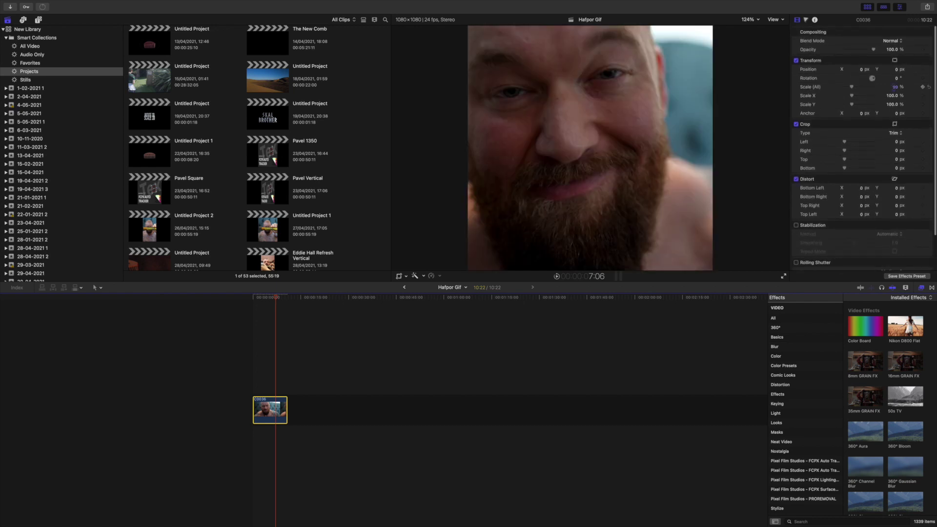
{"action": "type", "text": "85"}
{"action": "key", "text": "Return"}
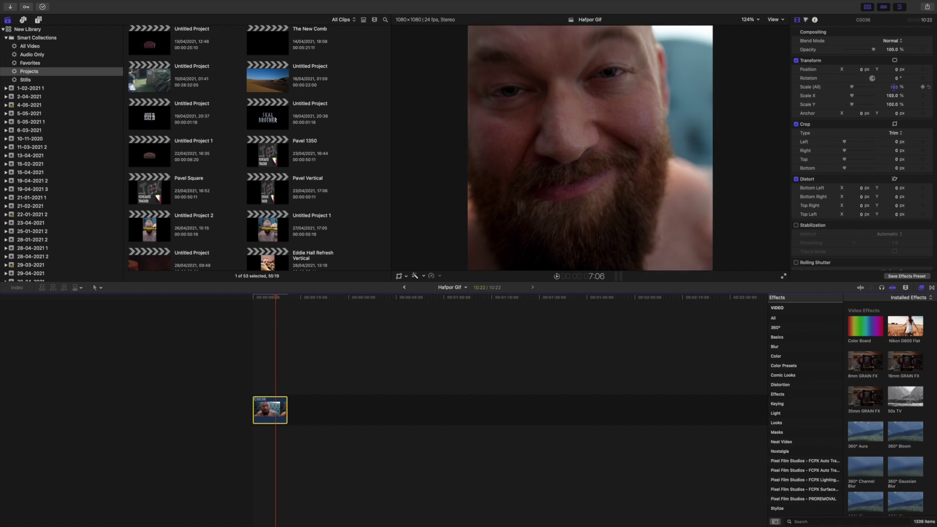
{"action": "type", "text": "43"}
{"action": "key", "text": "Return"}
{"action": "left_click_drag", "start_coordinate": [895, 86], "coordinate": [921, 86]}
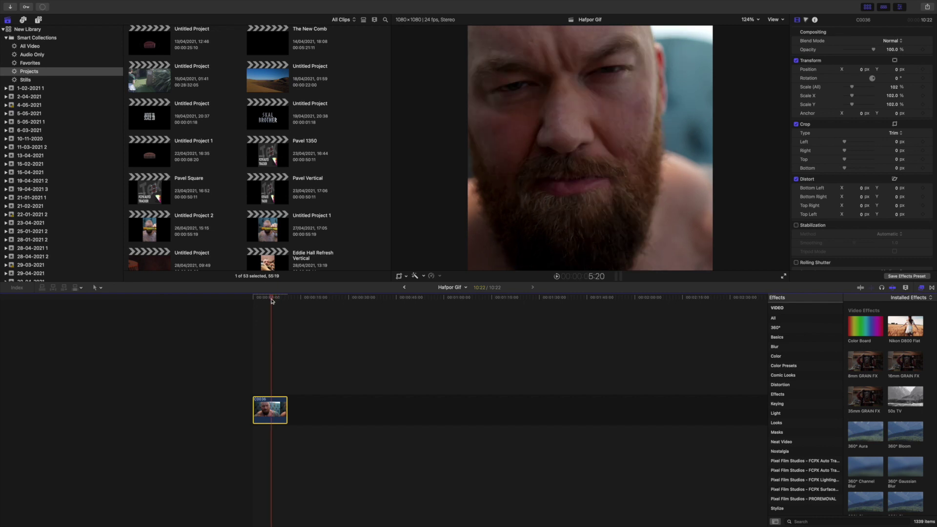
{"action": "left_click_drag", "start_coordinate": [259, 304], "coordinate": [269, 301]}
{"action": "left_click_drag", "start_coordinate": [255, 407], "coordinate": [269, 408]}
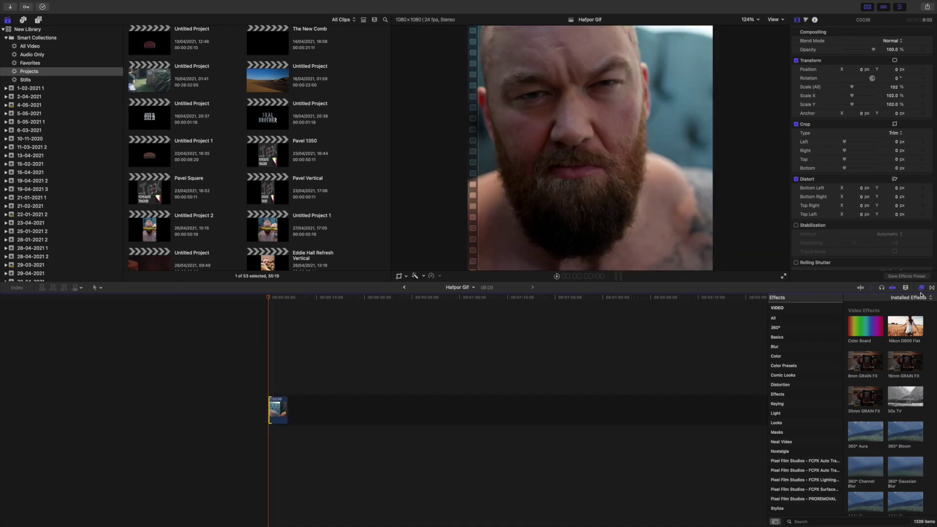
Zoom the timeline in and trim the clip's end so the project runs 4:15.
{"action": "left_click", "coordinate": [906, 288]}
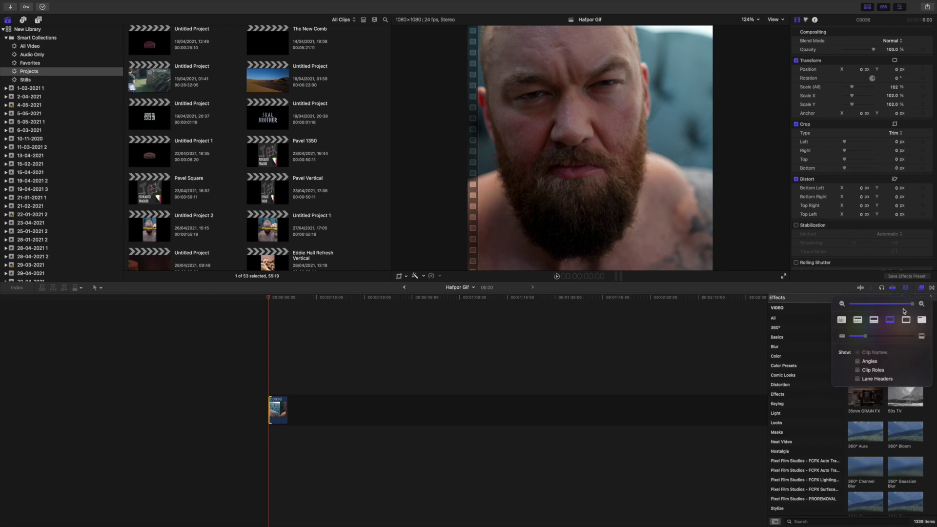
{"action": "left_click", "coordinate": [897, 304]}
{"action": "left_click_drag", "start_coordinate": [896, 304], "coordinate": [883, 305]}
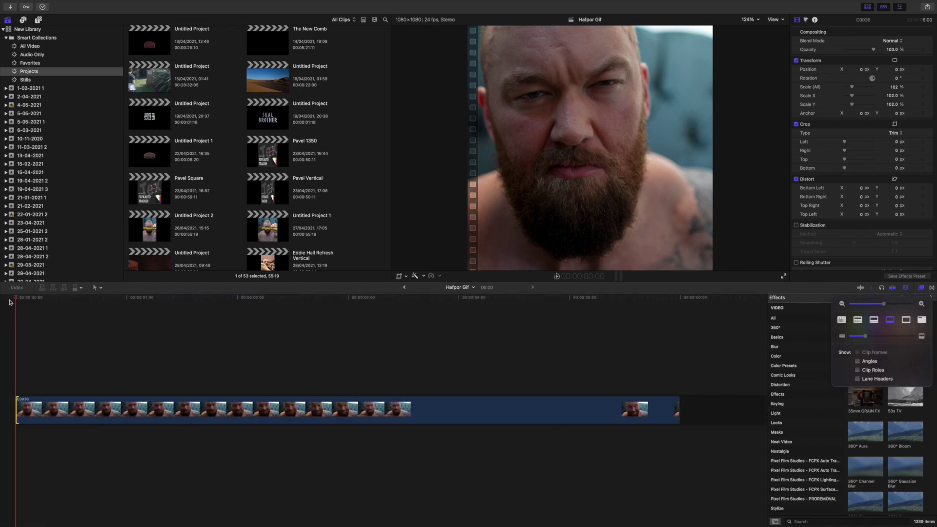
{"action": "left_click", "coordinate": [87, 307]}
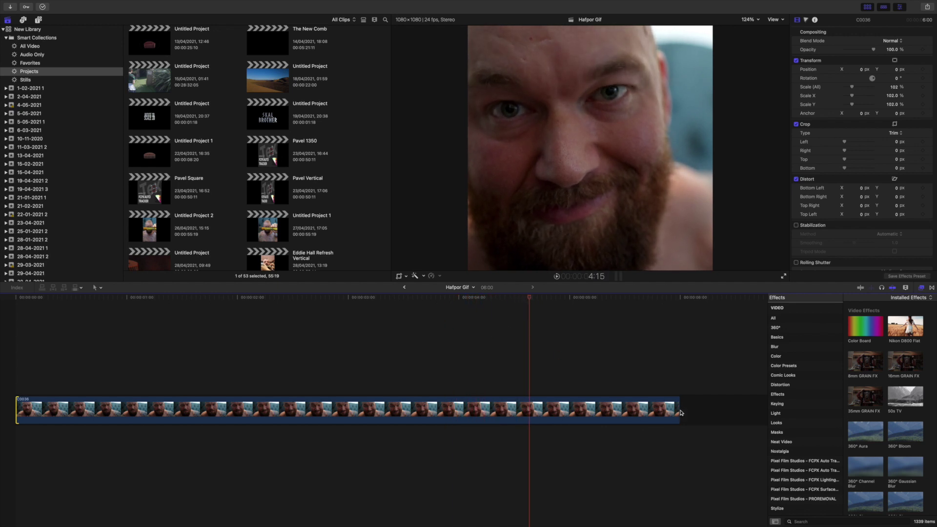
{"action": "left_click_drag", "start_coordinate": [682, 413], "coordinate": [527, 415]}
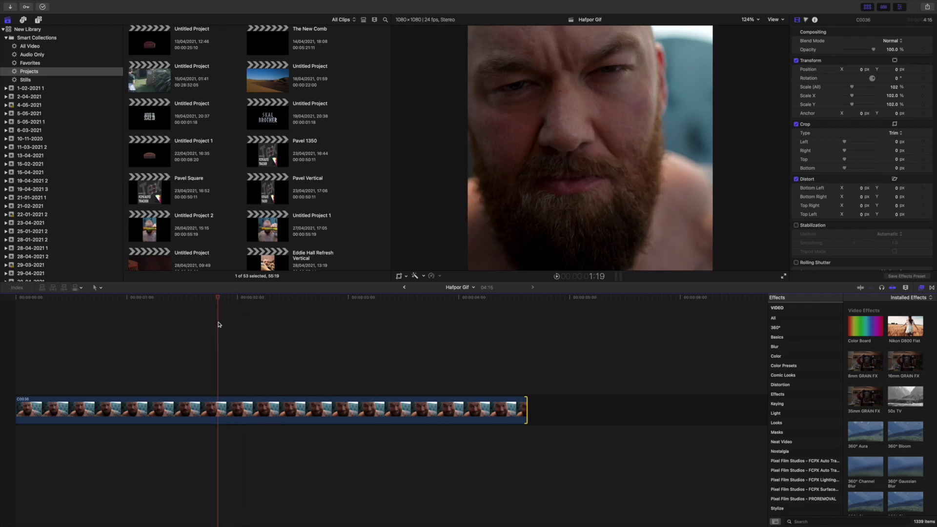
Split the C0036 clip so its first piece lasts about 1:19, then loop-preview that piece.
{"action": "left_click", "coordinate": [221, 405]}
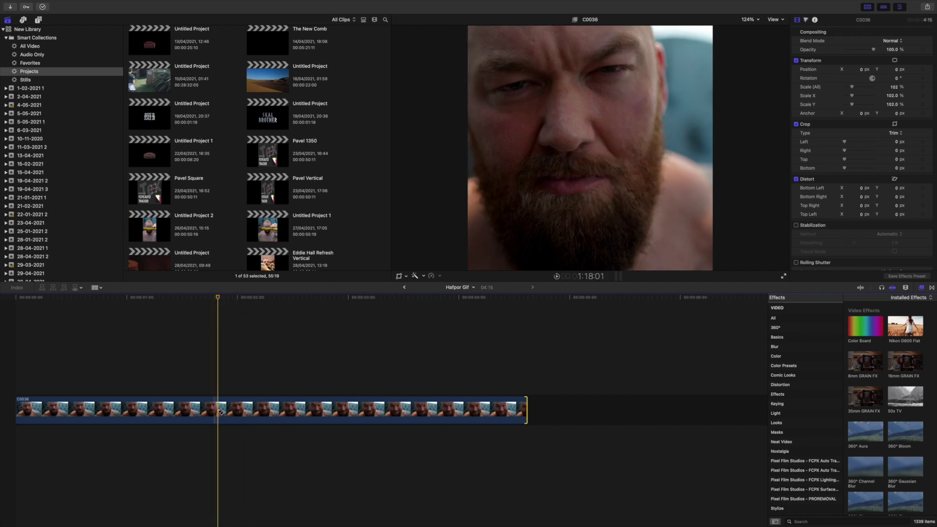
{"action": "key", "text": "super+b"}
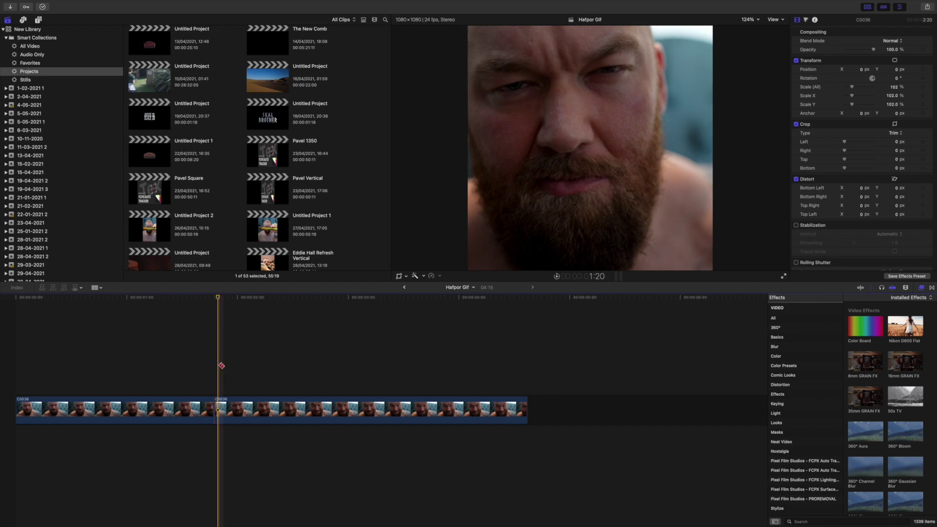
{"action": "key", "text": "b"}
{"action": "left_click", "coordinate": [184, 411]}
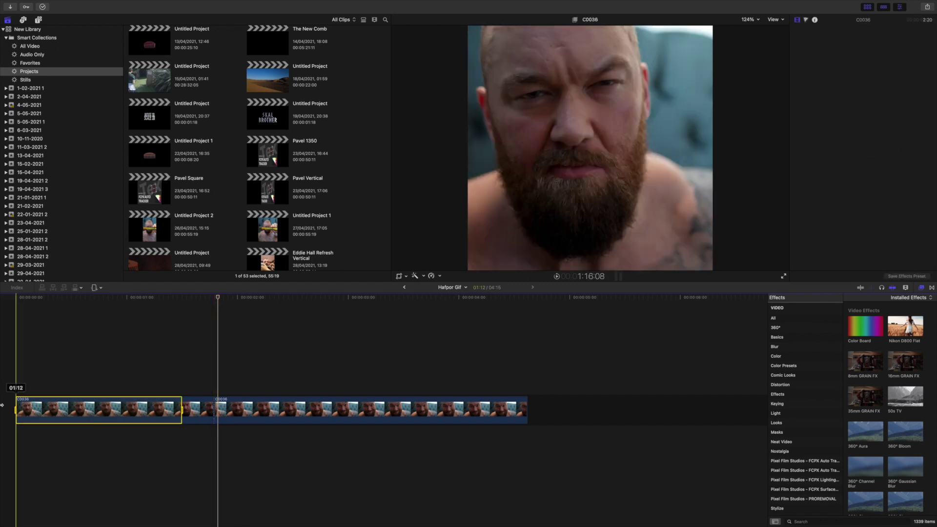
{"action": "left_click_drag", "start_coordinate": [181, 409], "coordinate": [213, 413]}
{"action": "key", "text": "slash"}
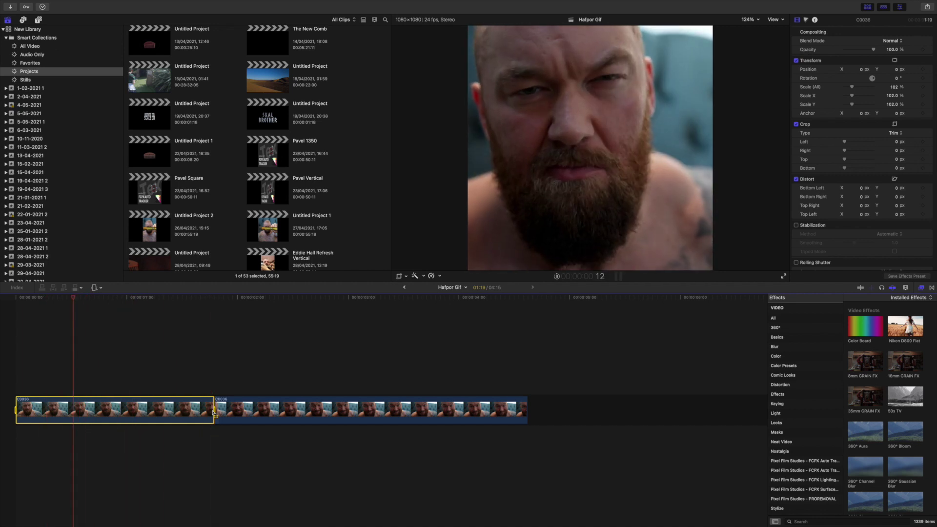
{"action": "key", "text": "space"}
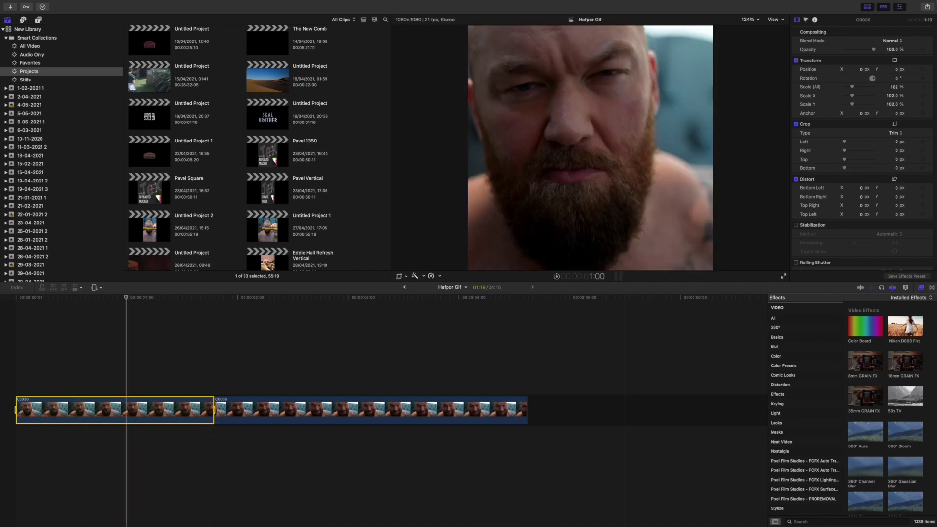
Look at the Giphy cover and Master File share settings, cancelling both.
{"action": "left_click", "coordinate": [928, 16]}
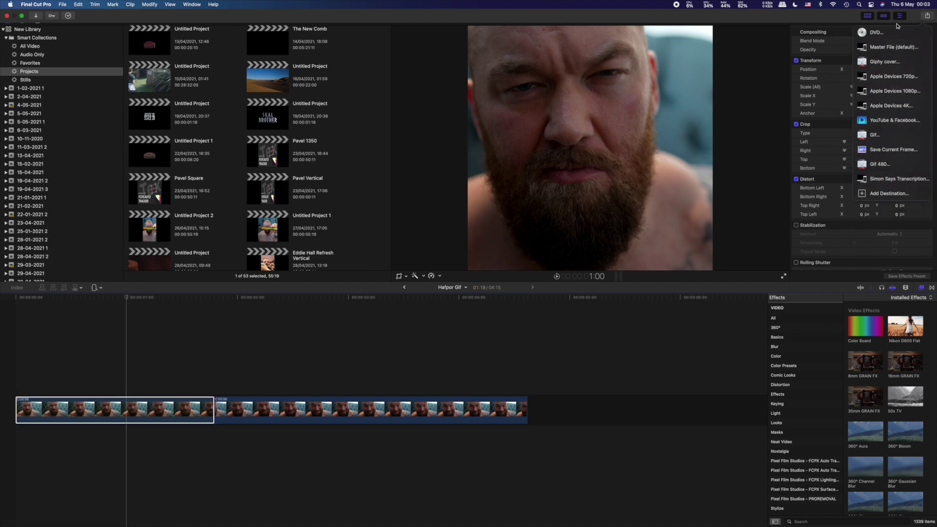
{"action": "left_click", "coordinate": [885, 61]}
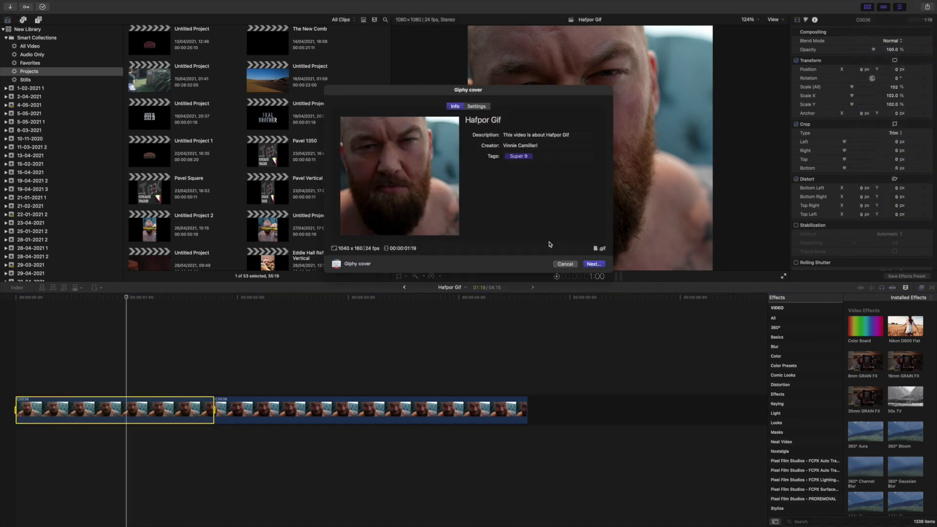
{"action": "left_click", "coordinate": [566, 265]}
{"action": "left_click", "coordinate": [927, 7]}
{"action": "left_click", "coordinate": [895, 39]}
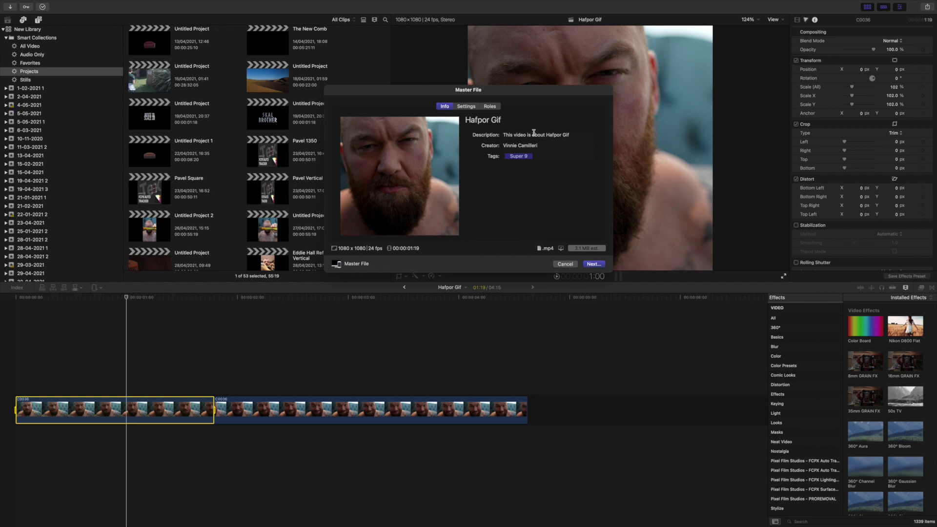
{"action": "left_click", "coordinate": [565, 264]}
Share the project as a GIF named Hafpor Gif, saved to the Desktop.
{"action": "left_click", "coordinate": [928, 8]}
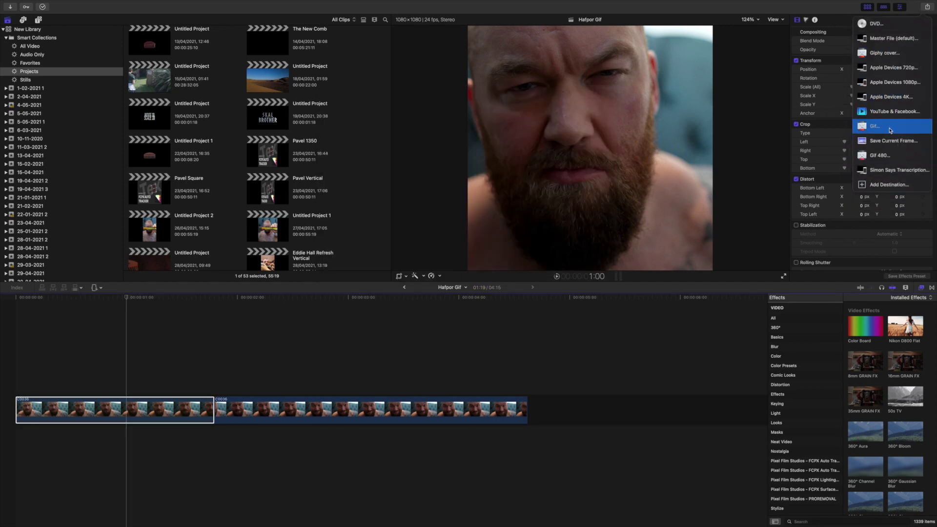
{"action": "left_click", "coordinate": [889, 129]}
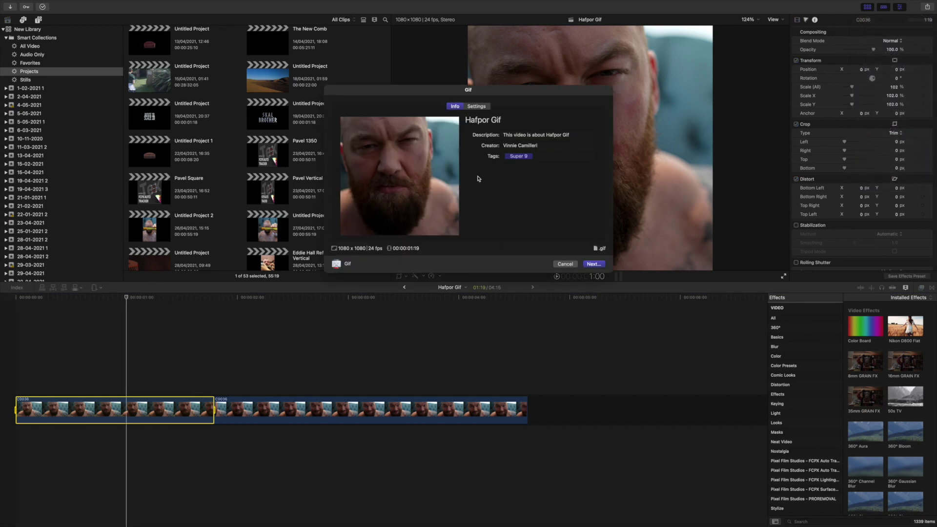
{"action": "left_click", "coordinate": [593, 264]}
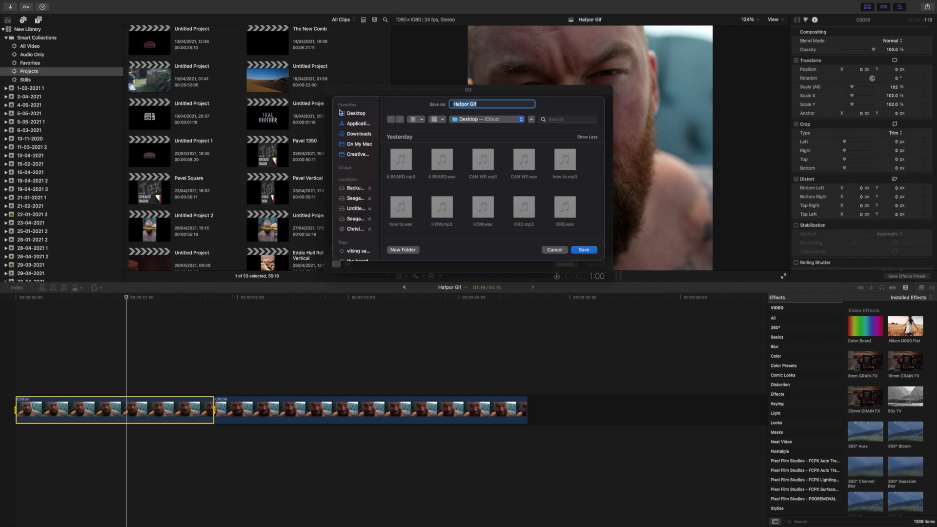
{"action": "left_click", "coordinate": [586, 251]}
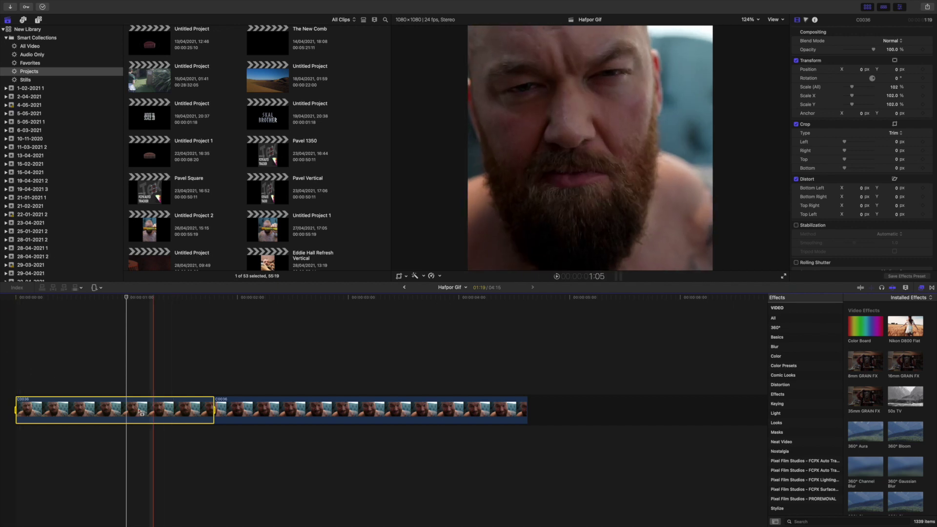
Blade and ripple-delete the clip's unwanted opening, then trim a few frames off its start, leaving about 2:15.
{"action": "left_click", "coordinate": [98, 409]}
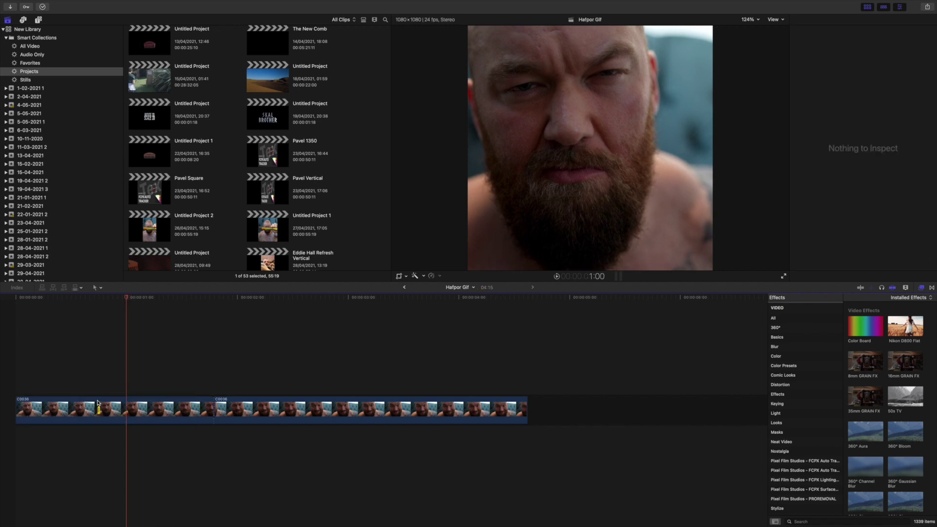
{"action": "left_click", "coordinate": [98, 405]}
{"action": "key", "text": "BackSpace"}
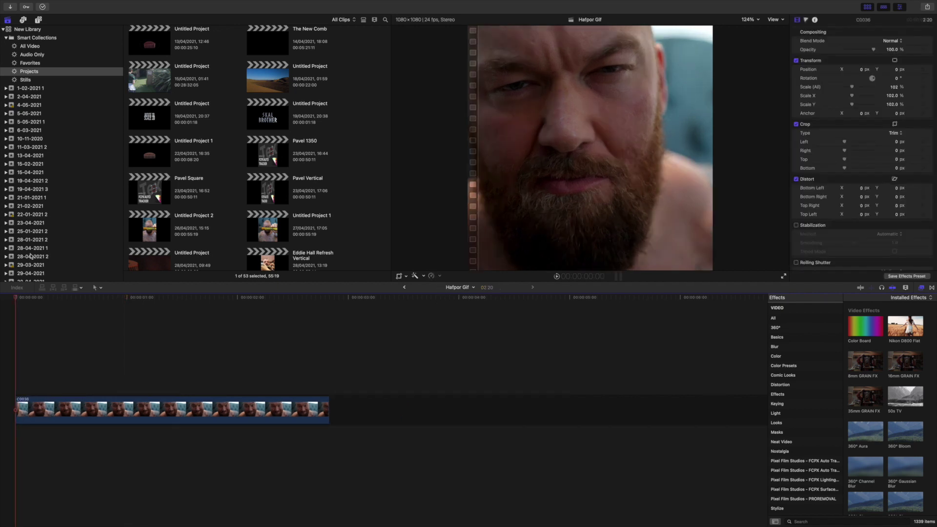
{"action": "left_click_drag", "start_coordinate": [16, 299], "coordinate": [222, 324]}
{"action": "left_click_drag", "start_coordinate": [18, 409], "coordinate": [39, 409]}
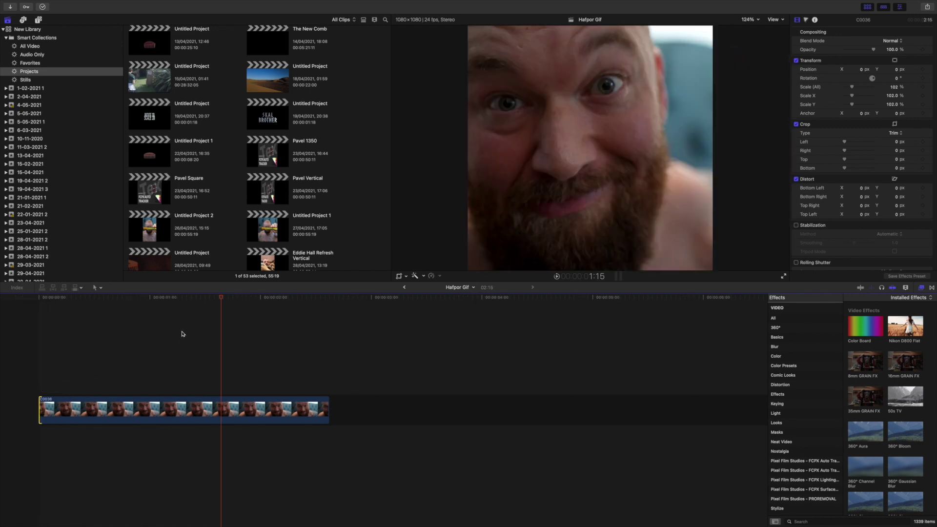
Blade the clip near its start into a short 00:06 first piece and adjust that piece's start edge.
{"action": "left_click_drag", "start_coordinate": [221, 300], "coordinate": [104, 332]}
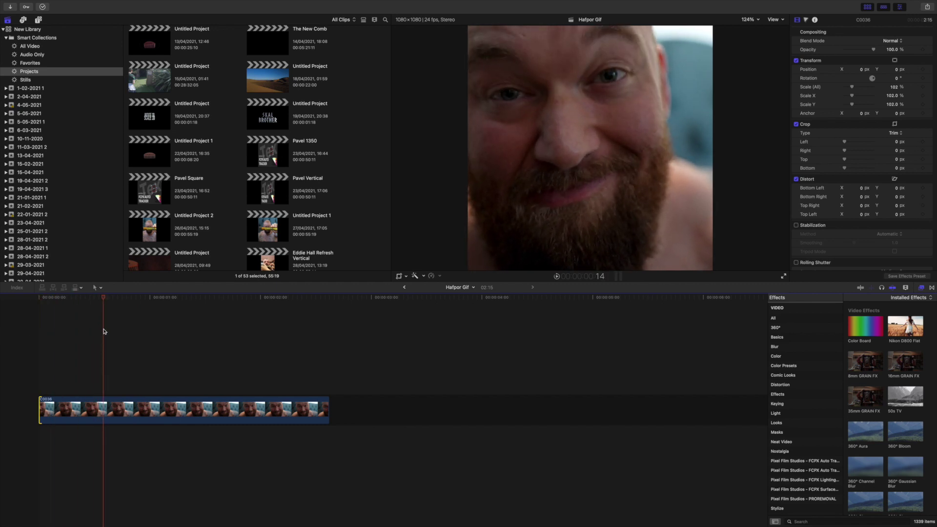
{"action": "key", "text": "b"}
{"action": "left_click", "coordinate": [104, 411]}
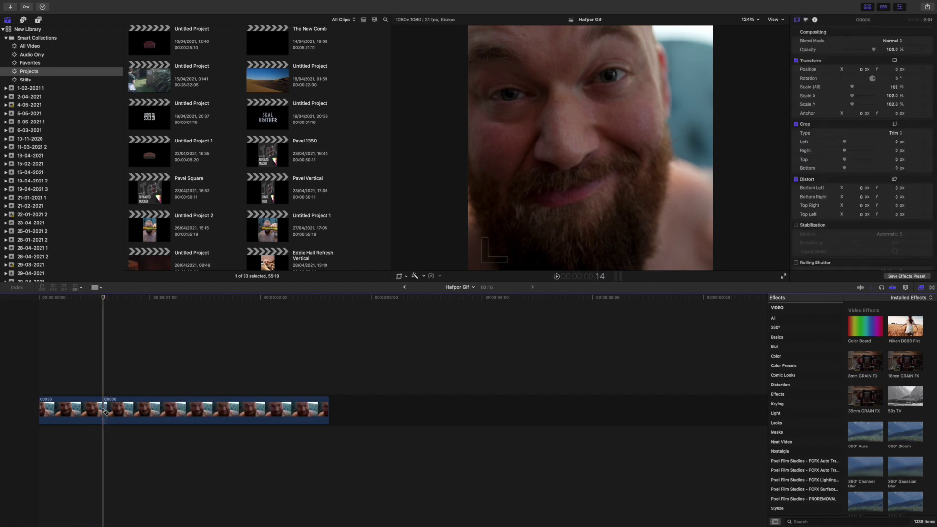
{"action": "key", "text": "a"}
{"action": "left_click", "coordinate": [98, 411]}
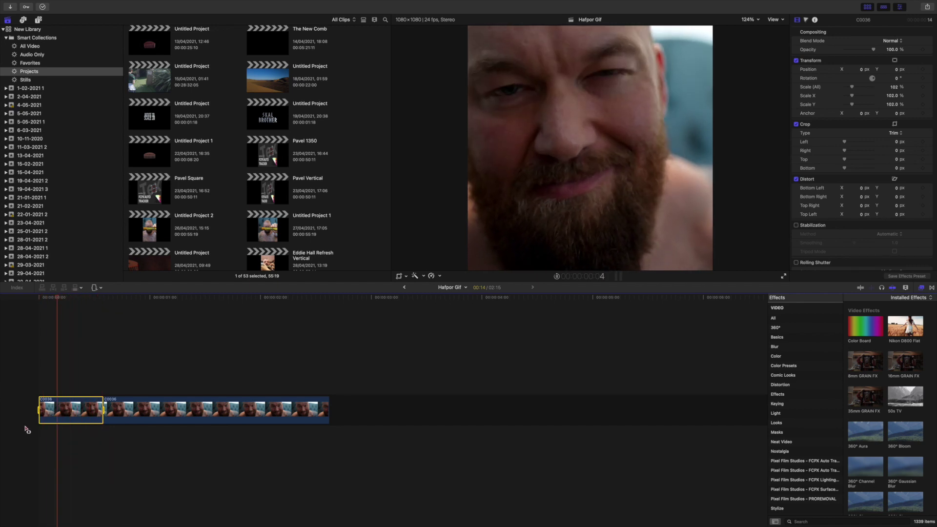
{"action": "key", "text": "super+shift+a"}
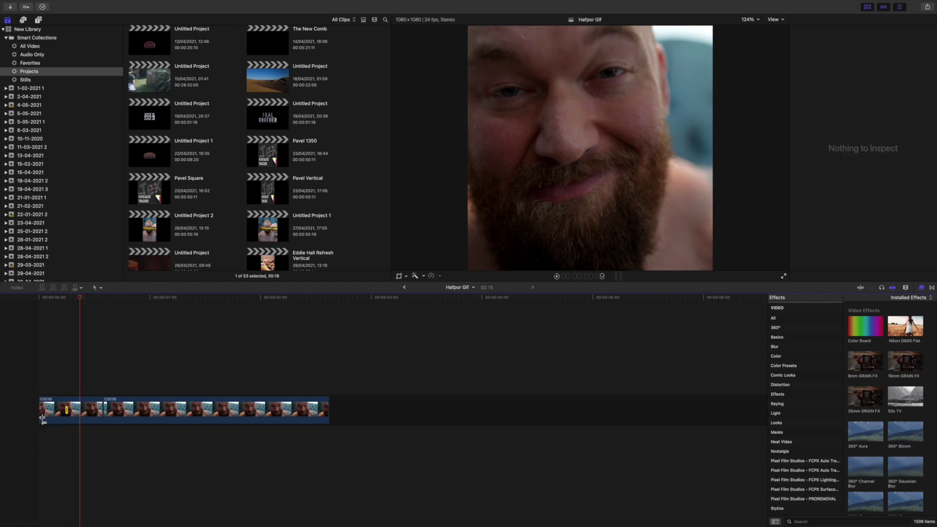
{"action": "left_click_drag", "start_coordinate": [40, 414], "coordinate": [26, 414]}
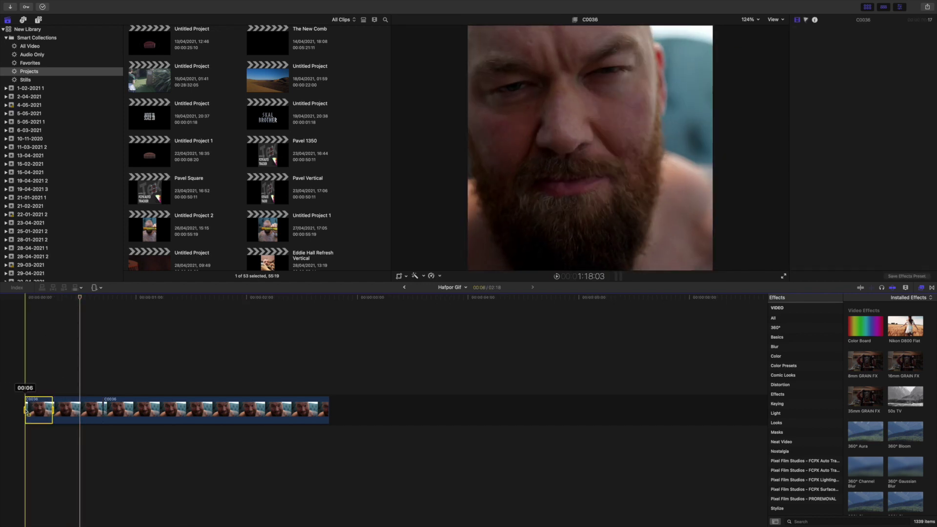
Lengthen the first C0036 piece to about 00:17 and reselect it.
{"action": "left_click", "coordinate": [51, 411]}
{"action": "left_click_drag", "start_coordinate": [52, 411], "coordinate": [102, 413]}
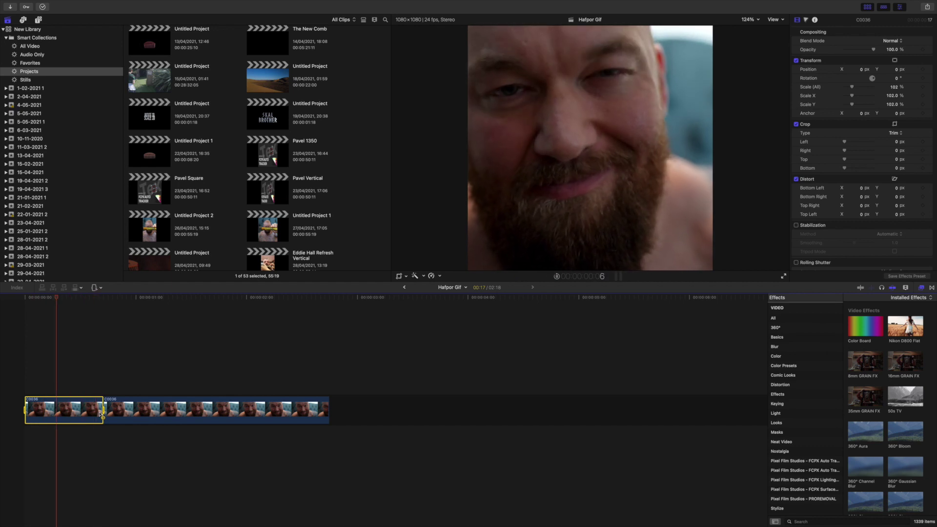
{"action": "scroll", "coordinate": [99, 369], "scroll_direction": "right", "scroll_amount": 1}
{"action": "key", "text": "space"}
{"action": "key", "text": "shift+super+a"}
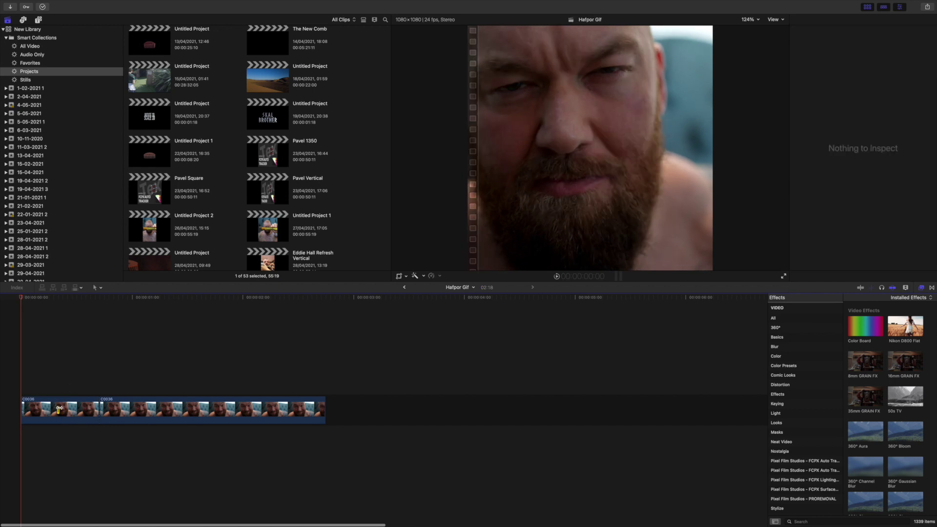
{"action": "left_click", "coordinate": [67, 410]}
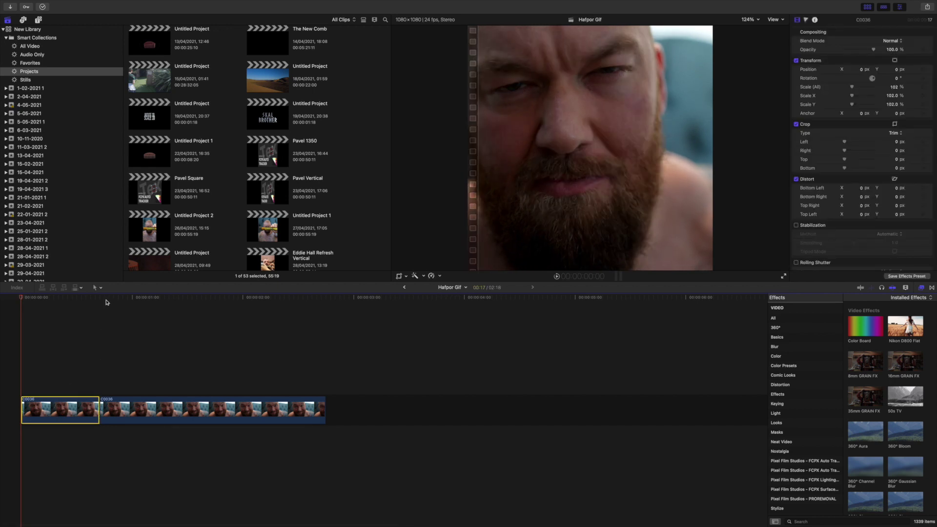
Paste a copy after the first piece, reverse it at -100%, and play both together.
{"action": "key", "text": "super+v"}
{"action": "left_click", "coordinate": [113, 409]}
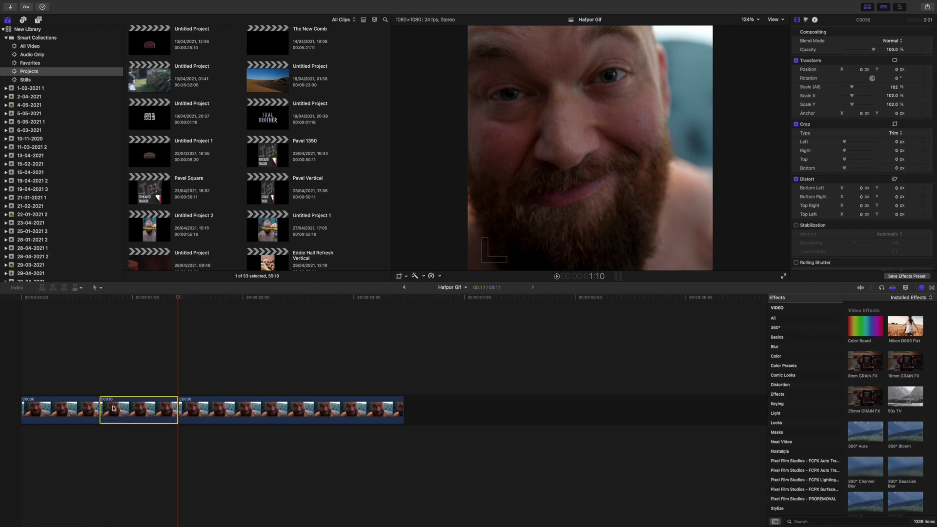
{"action": "left_click", "coordinate": [438, 276]}
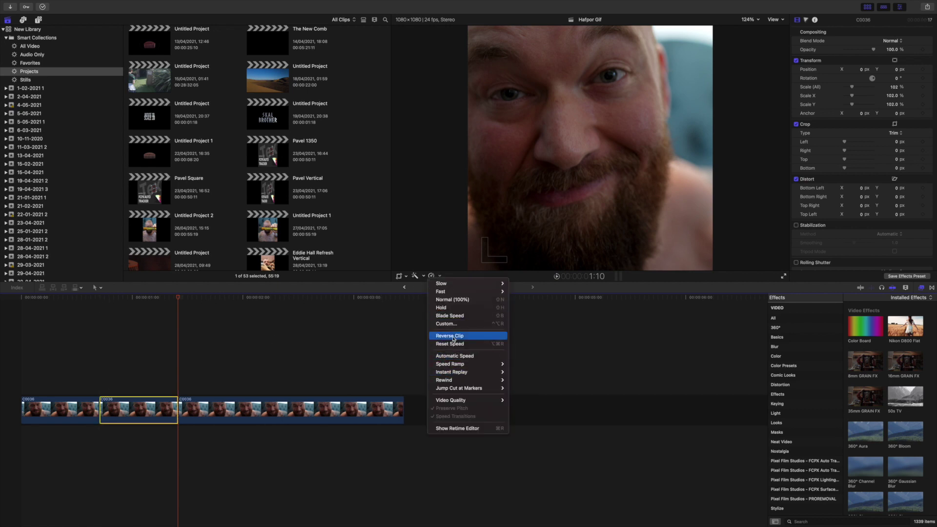
{"action": "left_click", "coordinate": [449, 336]}
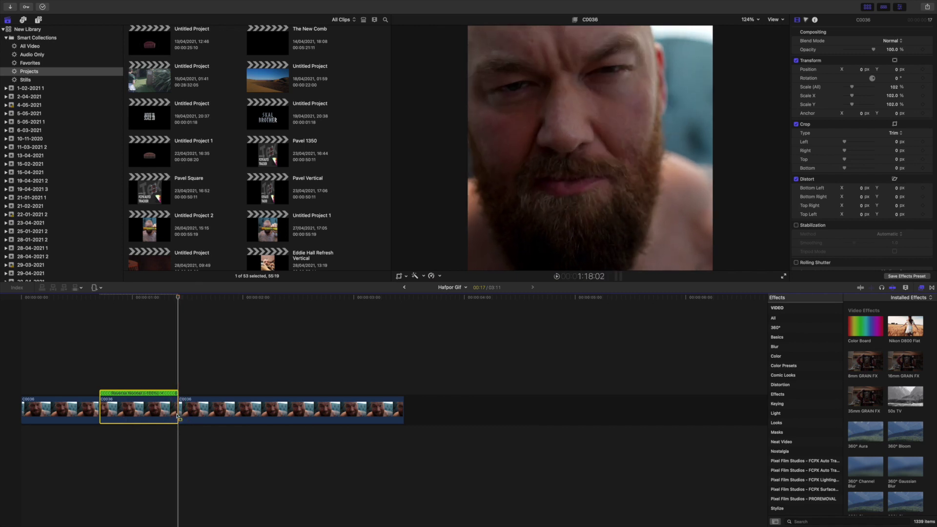
{"action": "left_click_drag", "start_coordinate": [177, 429], "coordinate": [21, 386]}
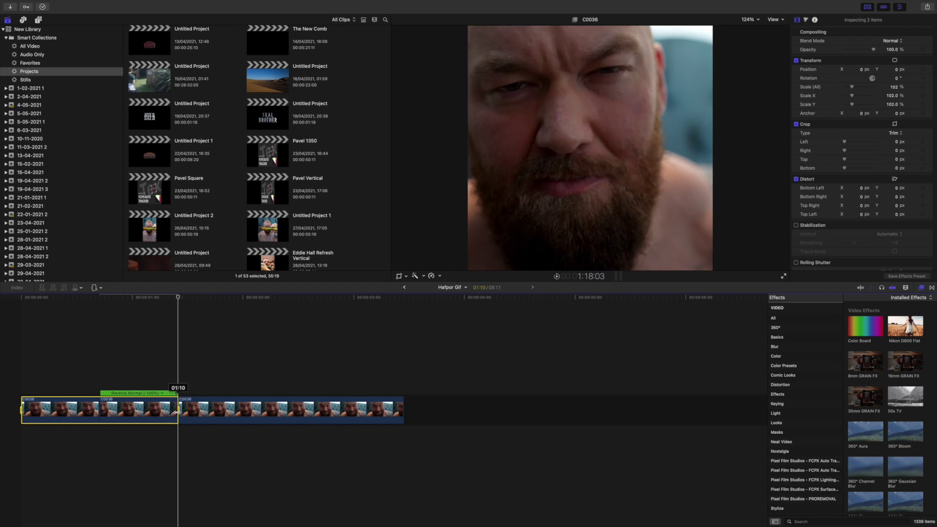
{"action": "key", "text": "slash"}
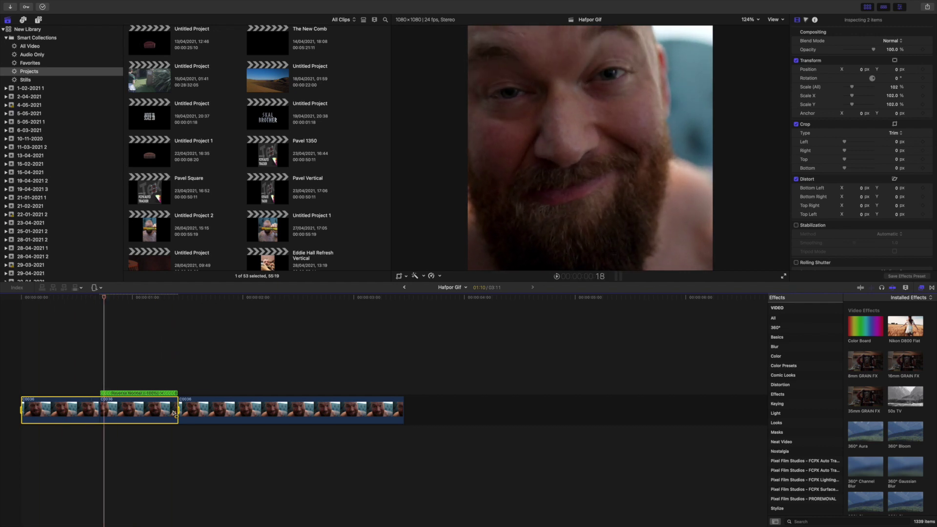
Export the project as a GIF named Hafpor Gif 2 to the Desktop.
{"action": "left_click", "coordinate": [928, 8]}
{"action": "left_click", "coordinate": [891, 128]}
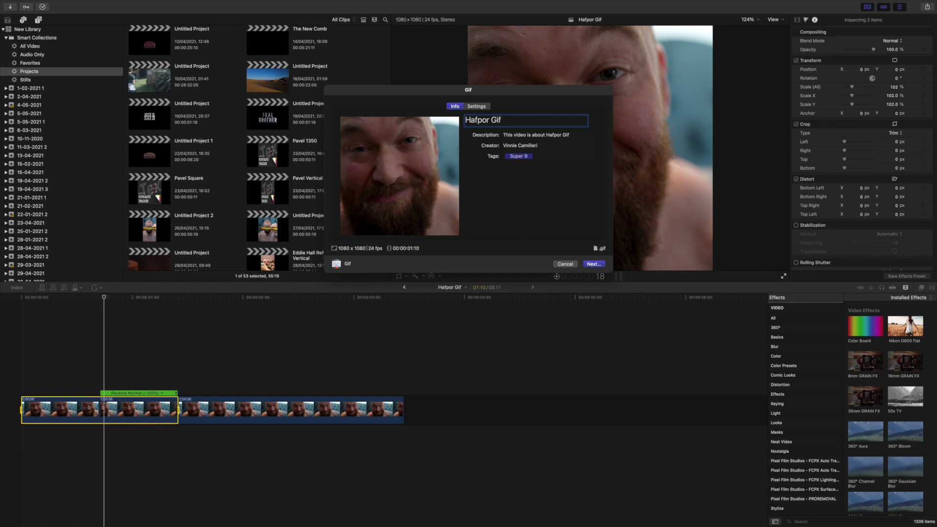
{"action": "left_click", "coordinate": [592, 264]}
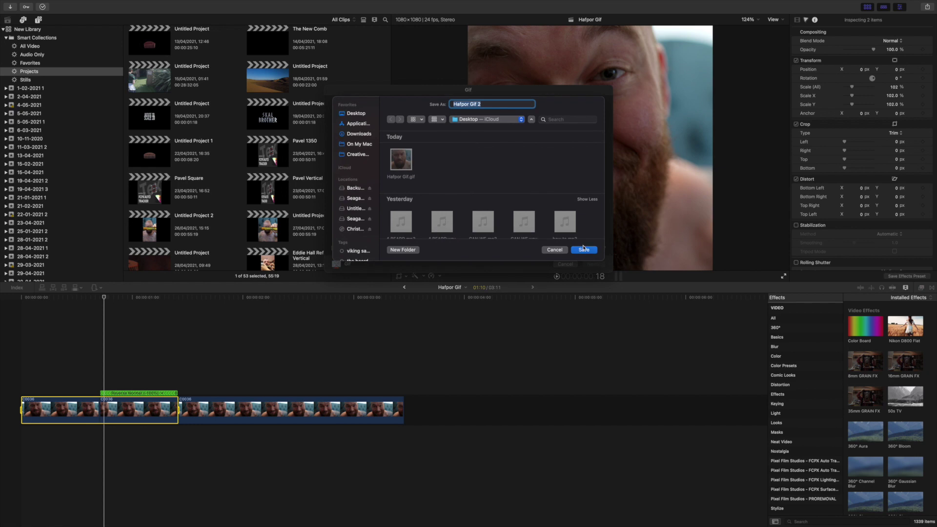
{"action": "left_click", "coordinate": [587, 251]}
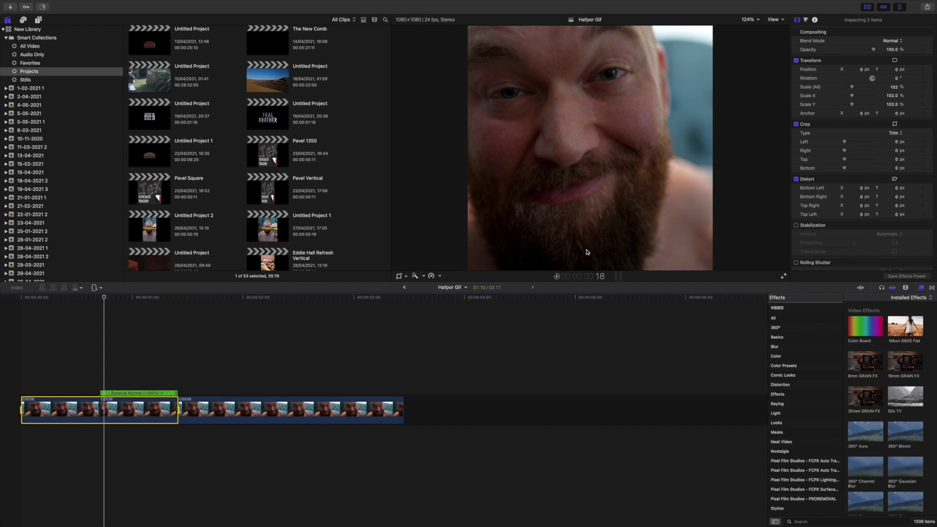
Delete the first two clips from the timeline.
{"action": "left_click", "coordinate": [79, 378]}
{"action": "left_click_drag", "start_coordinate": [78, 378], "coordinate": [122, 412]}
{"action": "key", "text": "Delete"}
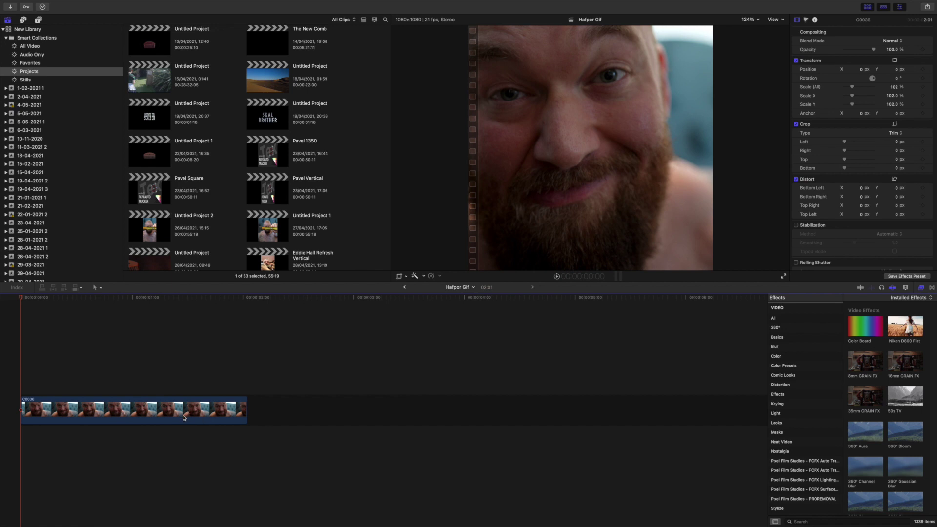
Trim the start of the remaining clip C0036 so the project runs 1:10.
{"action": "left_click_drag", "start_coordinate": [22, 299], "coordinate": [94, 313]}
{"action": "left_click", "coordinate": [51, 396]}
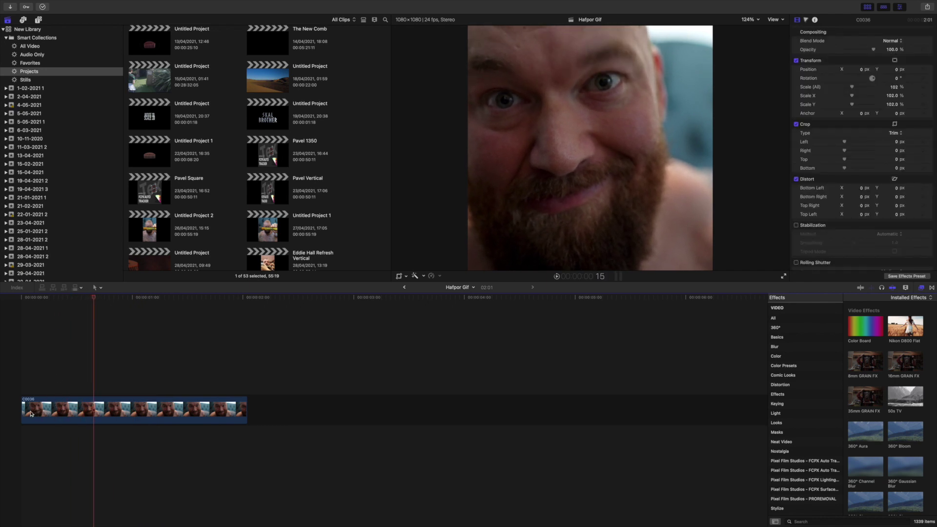
{"action": "left_click_drag", "start_coordinate": [23, 410], "coordinate": [95, 414]}
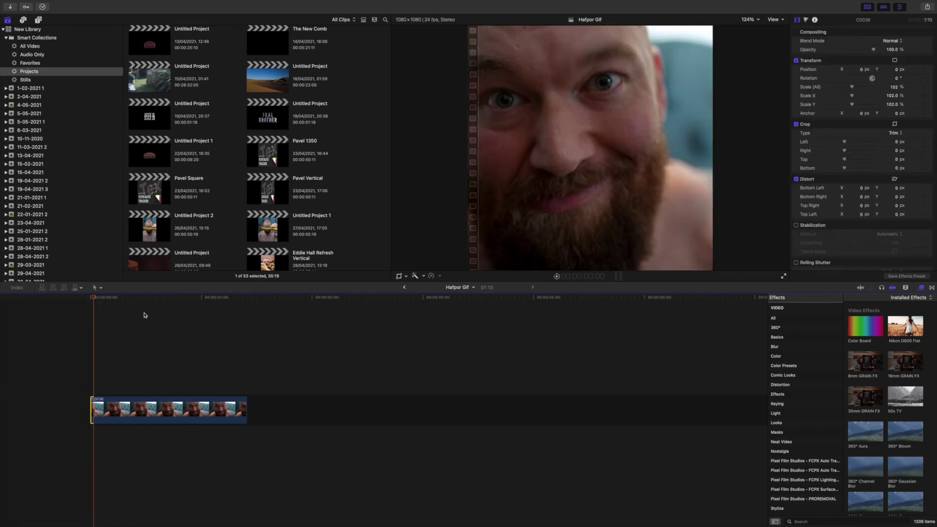
Brighten C0036 with the Color Board: raise highlight saturation, exposure highlights 43% and midtones 10%.
{"action": "left_click", "coordinate": [806, 20]}
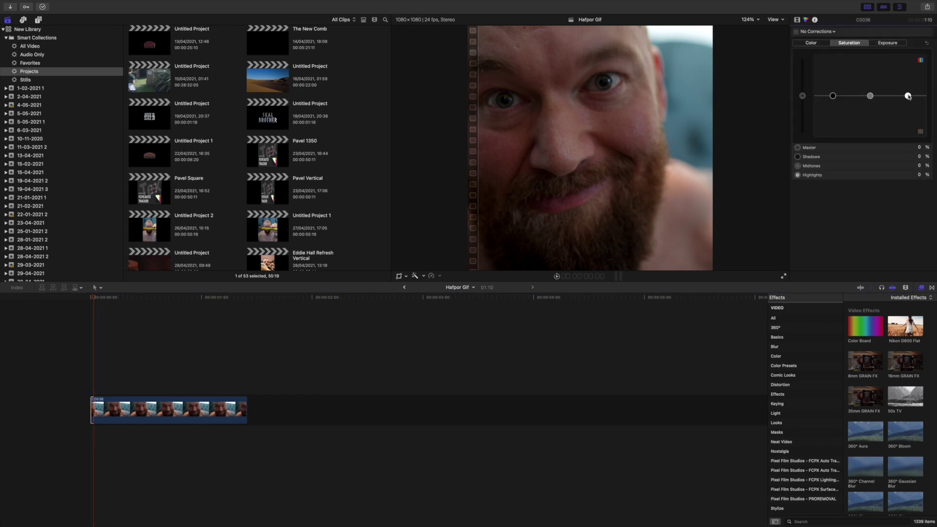
{"action": "left_click_drag", "start_coordinate": [908, 96], "coordinate": [908, 77]}
{"action": "left_click", "coordinate": [895, 45]}
{"action": "left_click_drag", "start_coordinate": [832, 96], "coordinate": [831, 94]}
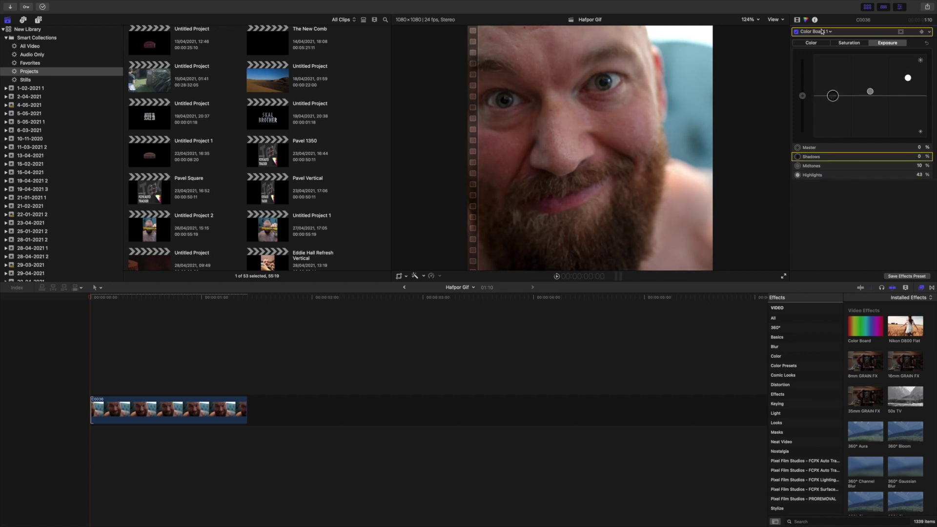
Apply the Sharpen effect to clip C0036 with Amount 11.03 and play it back.
{"action": "left_click", "coordinate": [776, 508]}
{"action": "left_click", "coordinate": [806, 522]}
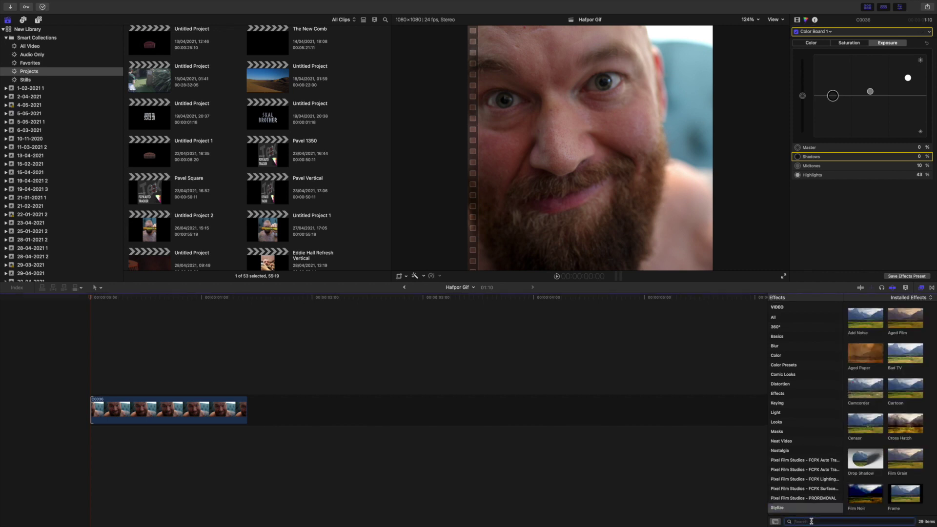
{"action": "type", "text": "sharp"}
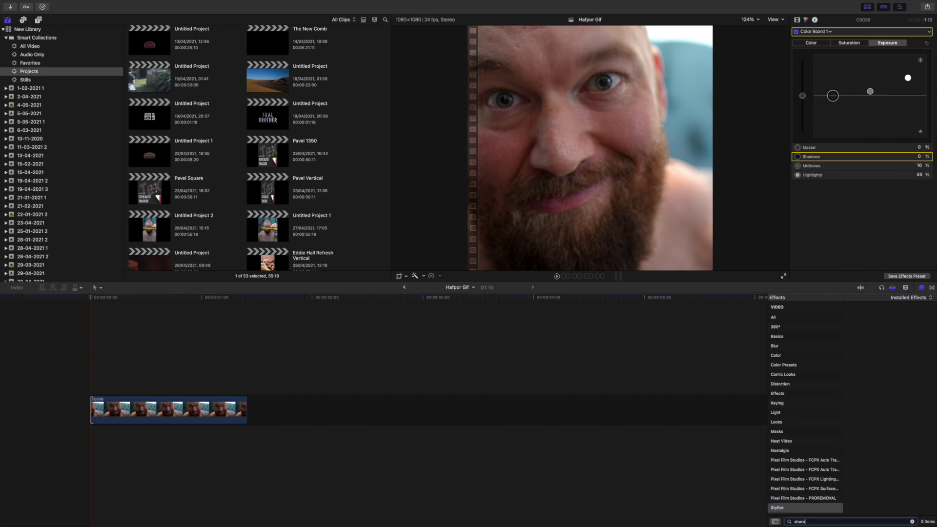
{"action": "left_click", "coordinate": [773, 318]}
{"action": "left_click_drag", "start_coordinate": [865, 318], "coordinate": [198, 413]}
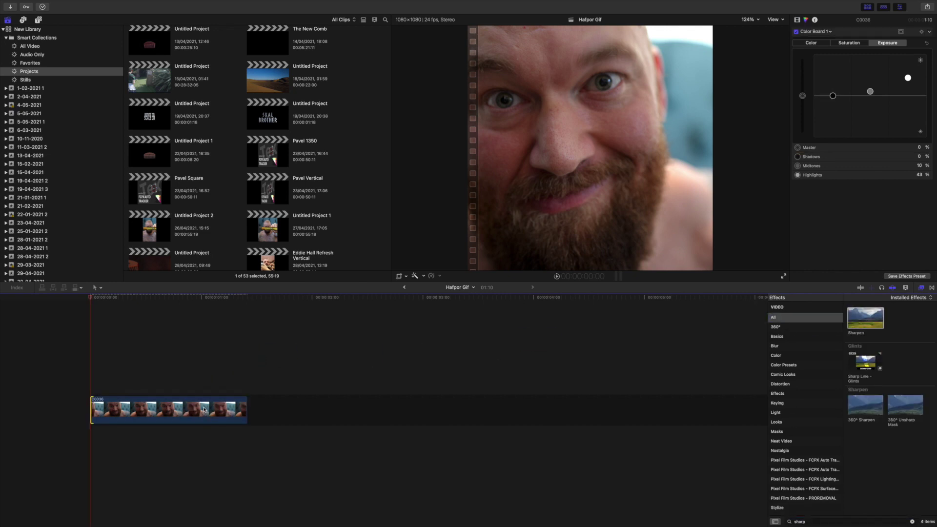
{"action": "left_click", "coordinate": [798, 21]}
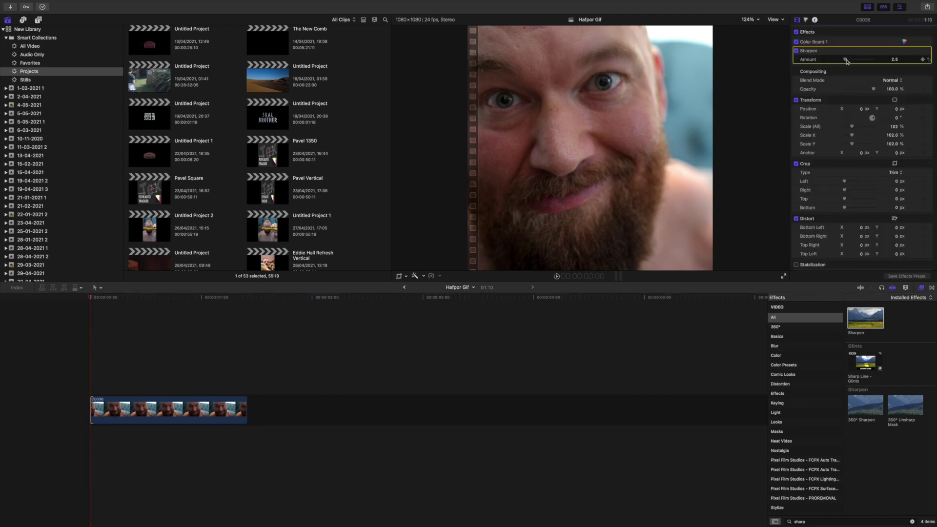
{"action": "left_click_drag", "start_coordinate": [853, 60], "coordinate": [837, 61]}
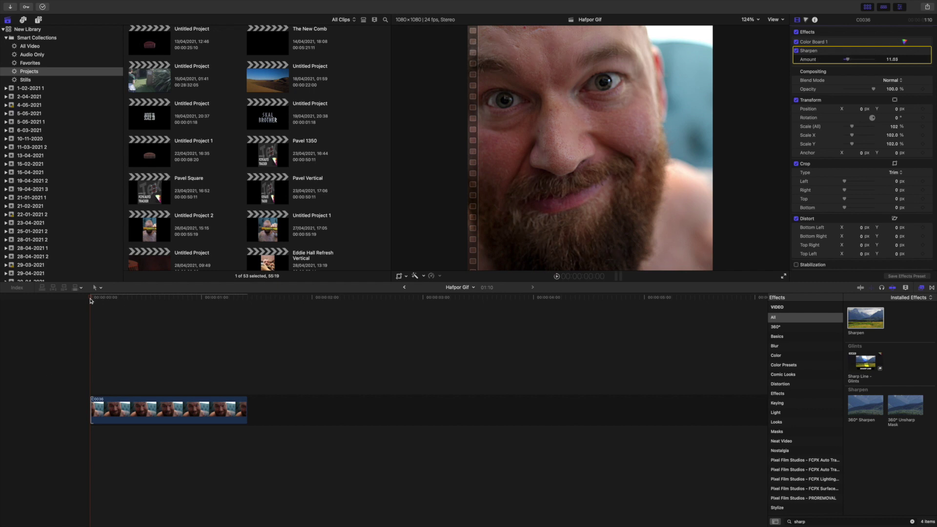
{"action": "key", "text": "space"}
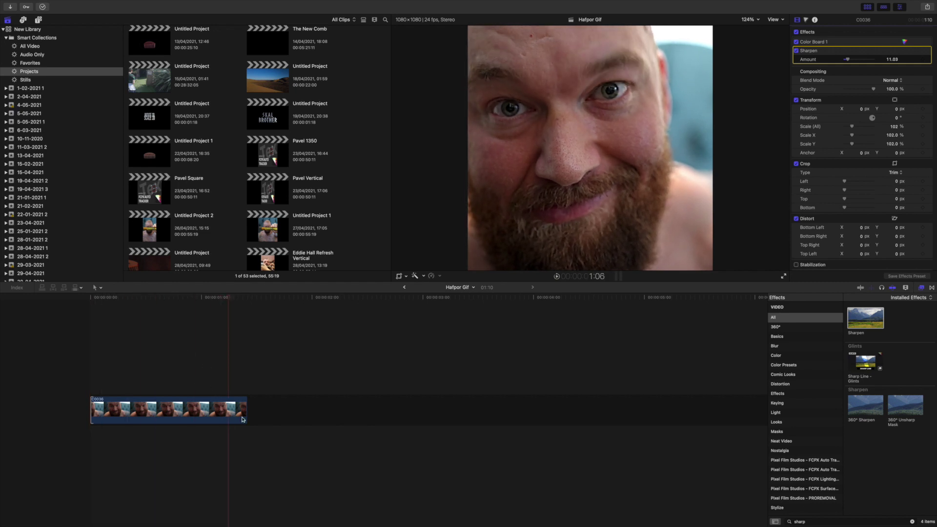
Trim the end of clip C0036 so the project lasts 00:22, then review it.
{"action": "left_click_drag", "start_coordinate": [246, 412], "coordinate": [189, 414]}
{"action": "key", "text": "space"}
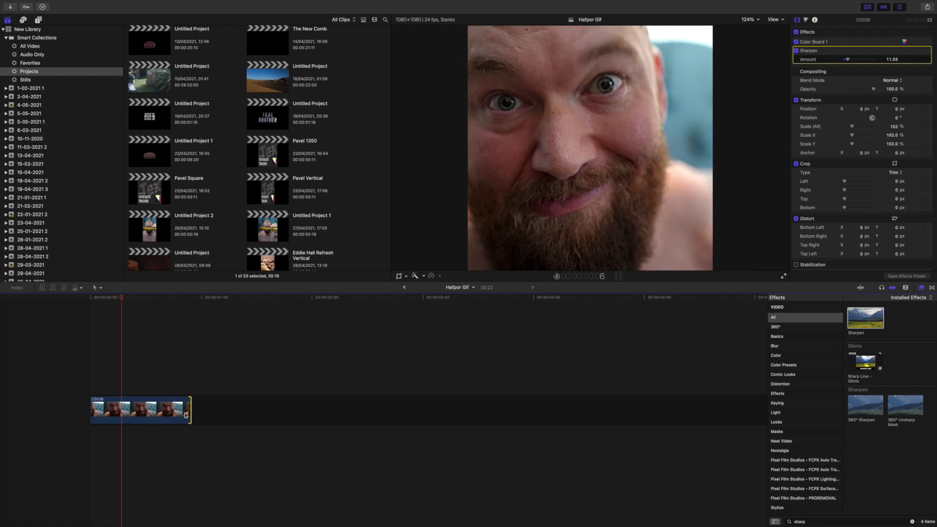
{"action": "left_click", "coordinate": [167, 411]}
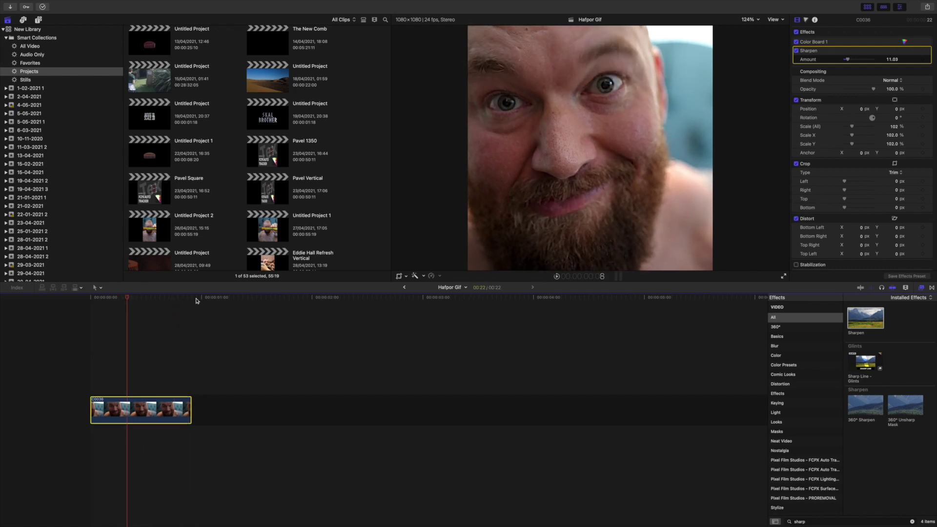
Paste a copy of the clip after itself and reverse it, forming a 1:20 loop.
{"action": "key", "text": "super+v"}
{"action": "left_click", "coordinate": [240, 412]}
{"action": "left_click", "coordinate": [439, 277]}
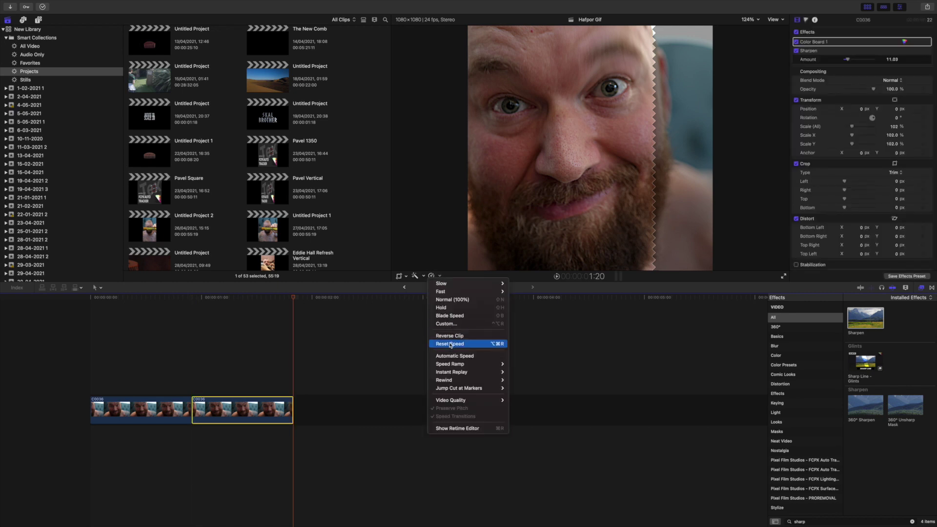
{"action": "key", "text": "Return"}
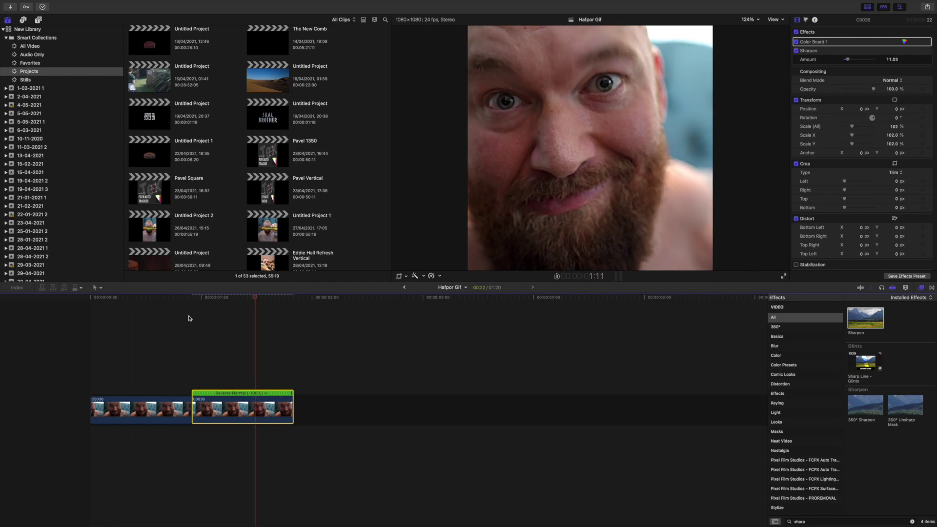
{"action": "left_click", "coordinate": [246, 367]}
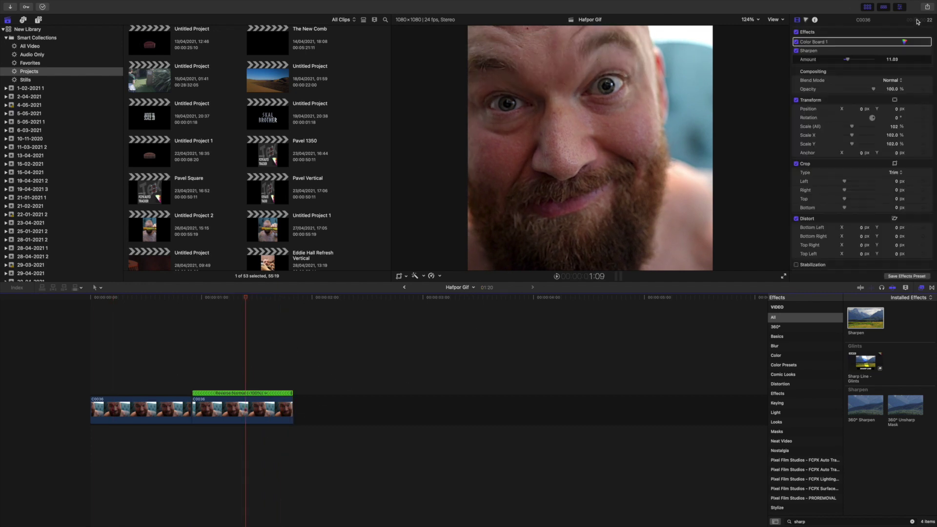
Export the looping project as a GIF named Hafpor Gif 3 to the Desktop.
{"action": "left_click", "coordinate": [927, 7]}
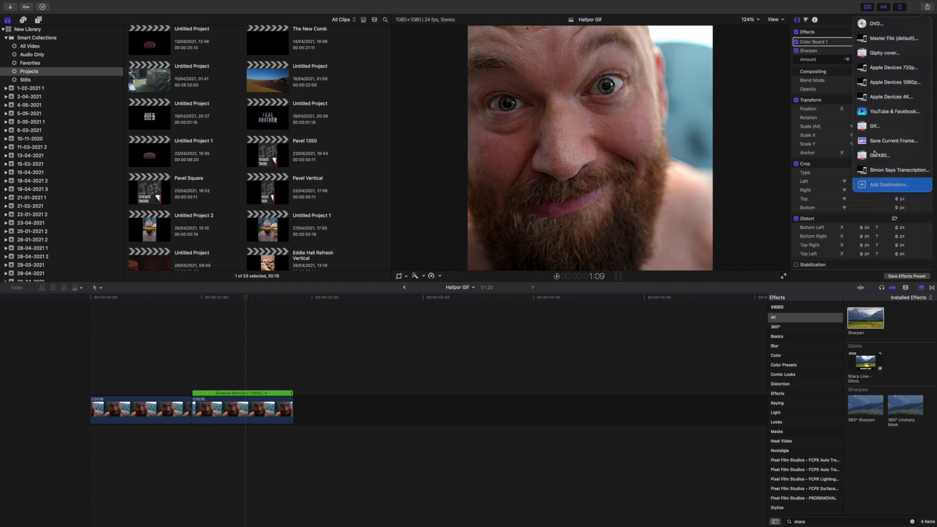
{"action": "left_click", "coordinate": [873, 128]}
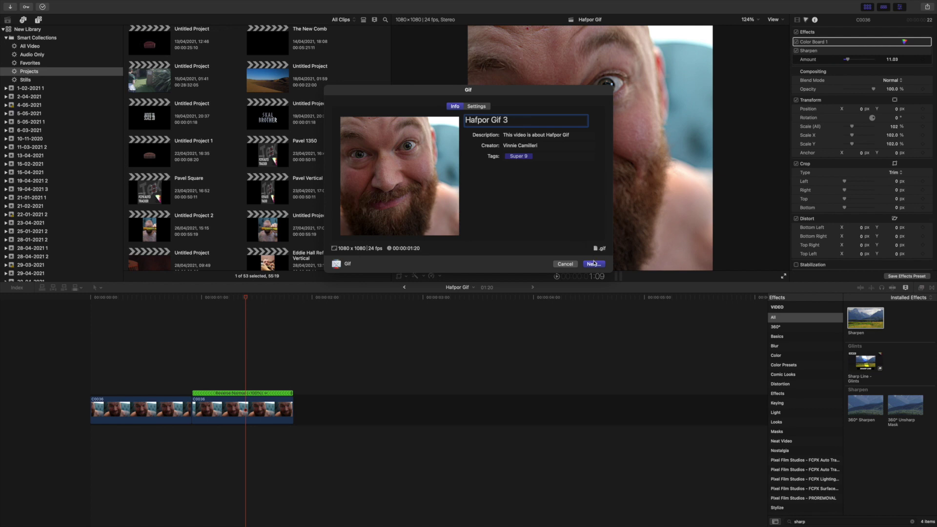
{"action": "left_click", "coordinate": [593, 264]}
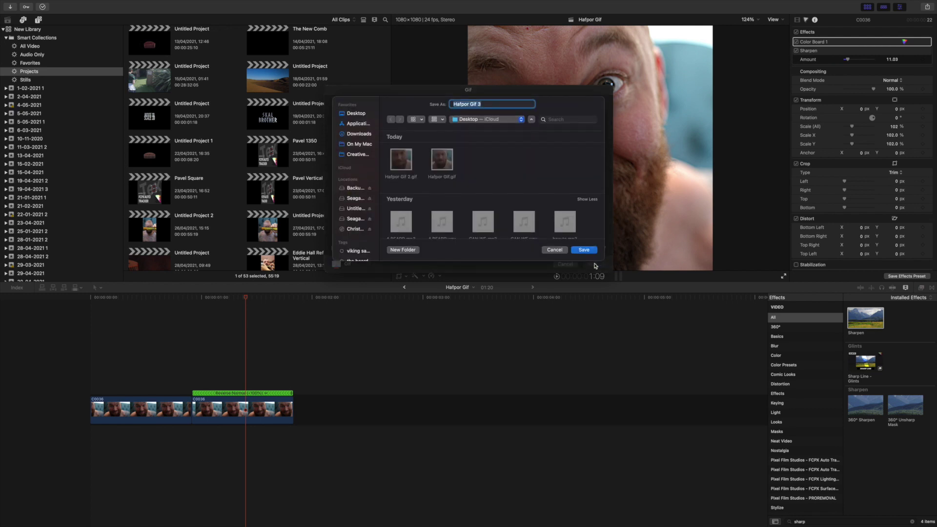
{"action": "left_click", "coordinate": [584, 250]}
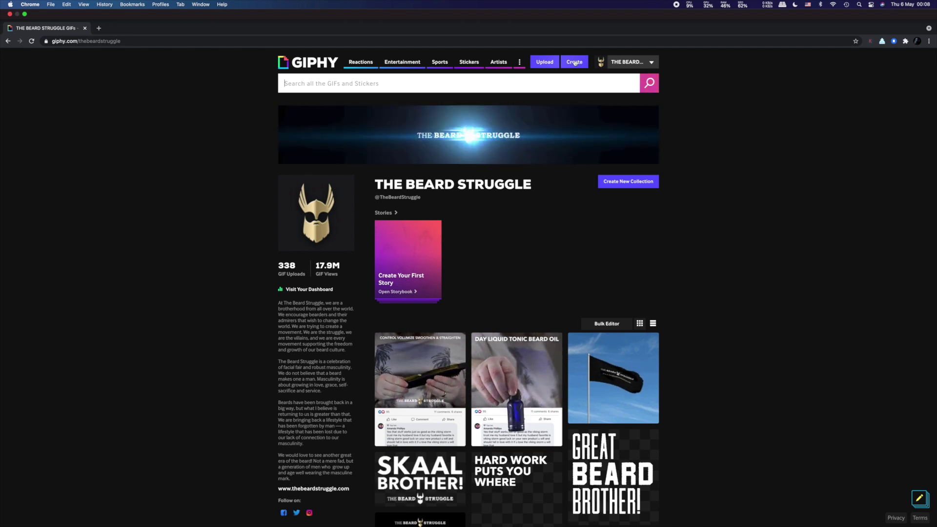
Navigate from the Giphy channel to the GIPHY Upload page via the account options.
{"action": "left_click", "coordinate": [574, 63]}
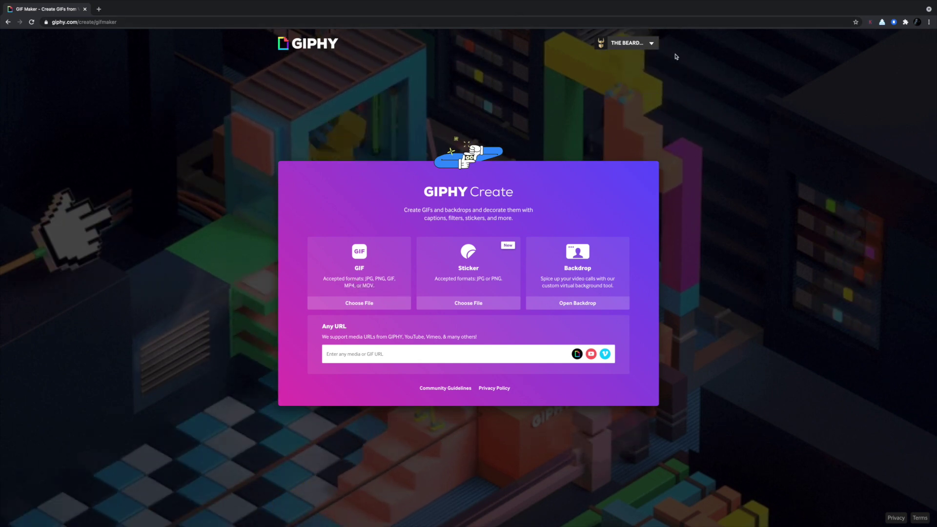
{"action": "left_click", "coordinate": [601, 45]}
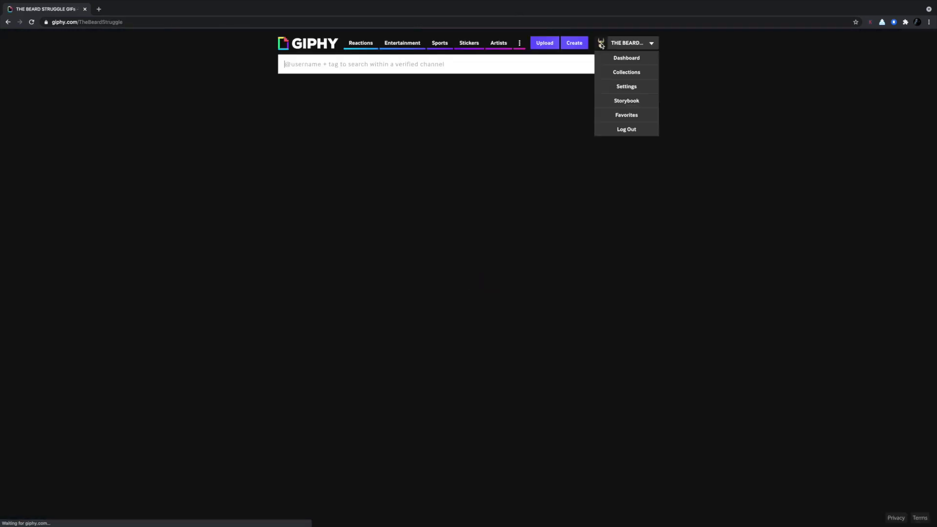
{"action": "left_click", "coordinate": [544, 43]}
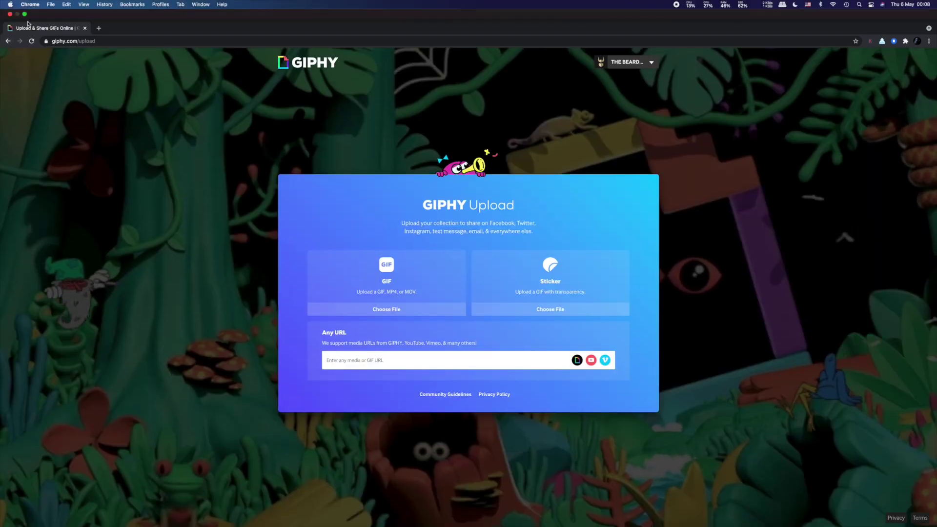
Load the Hafpor GIF into Giphy's upload box and tag it thor, iceland, worlds strongest man, beard, frown, smile.
{"action": "left_click", "coordinate": [24, 14]}
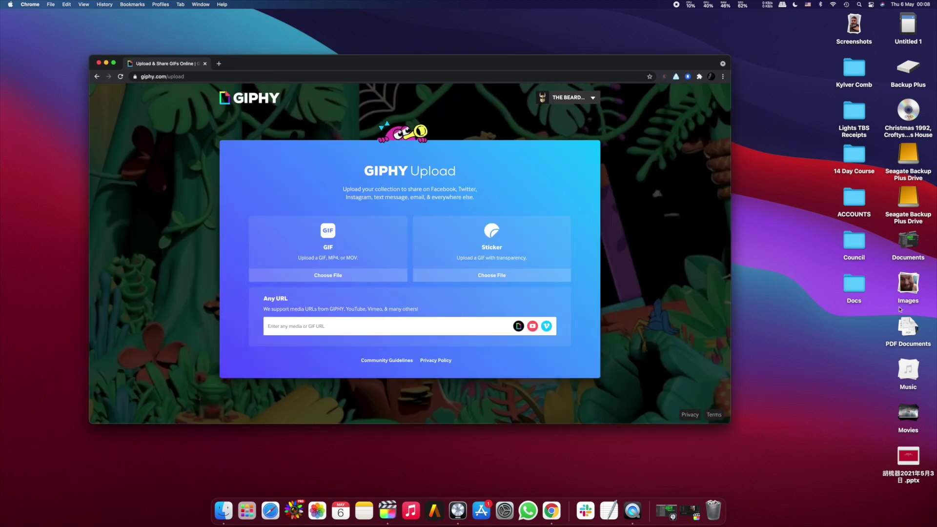
{"action": "left_click", "coordinate": [911, 305]}
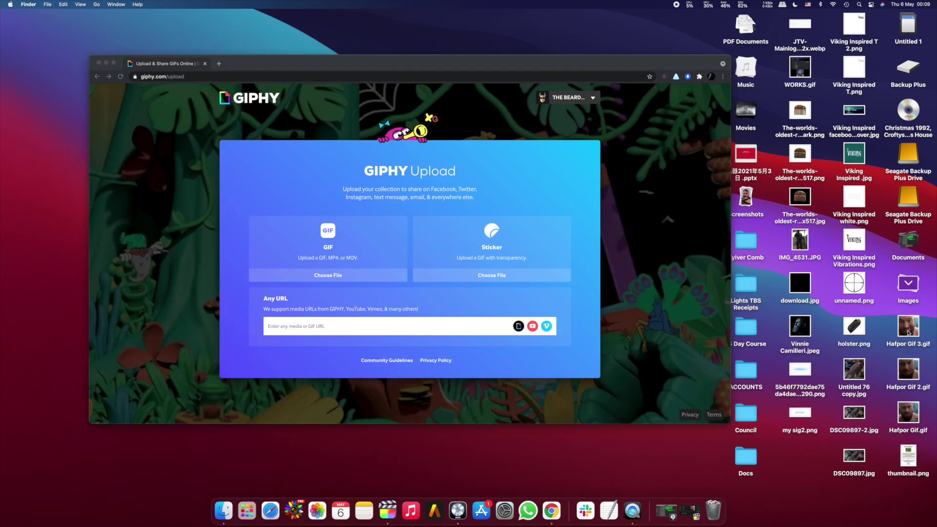
{"action": "left_click_drag", "start_coordinate": [909, 332], "coordinate": [348, 246]}
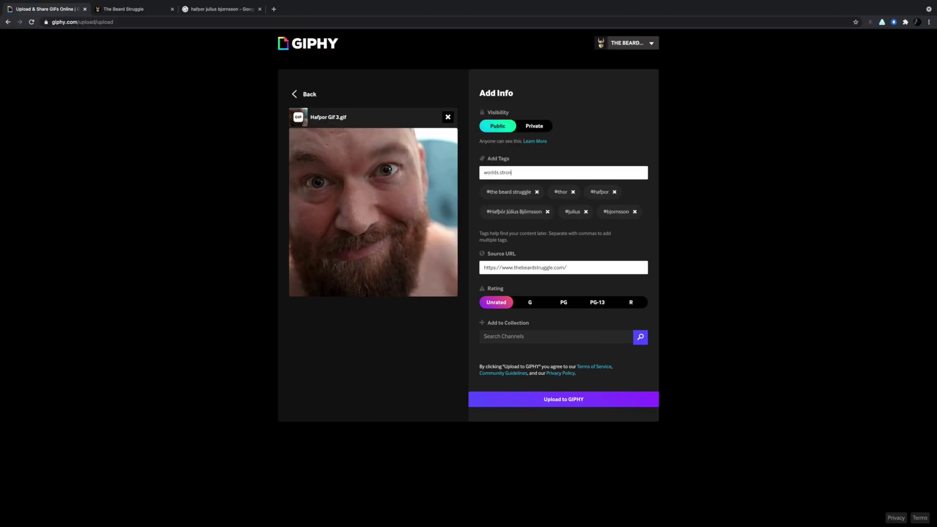
{"action": "type", "text": "t man,iceland,"}
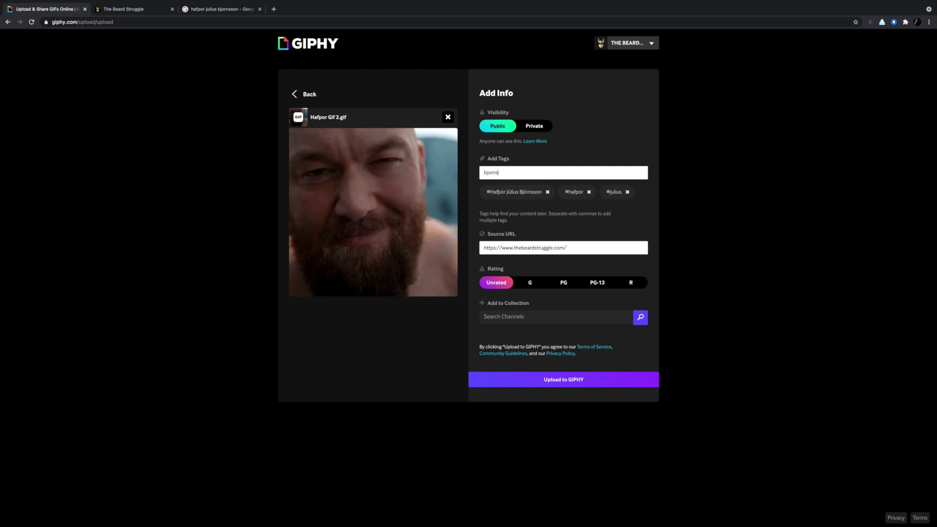
{"action": "type", "text": "son,thor,iceland,worlds strongest man,the beard struggle,tbs,beard,frown"}
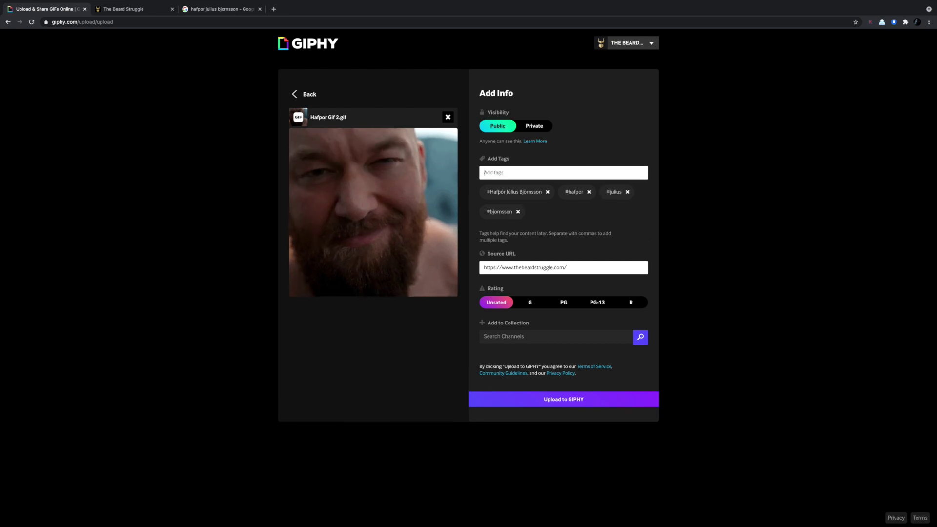
{"action": "type", "text": ",smile,eyebrow,"}
Upload the tagged GIF to GIPHY, then switch to a different Facebook profile.
{"action": "left_click", "coordinate": [574, 456]}
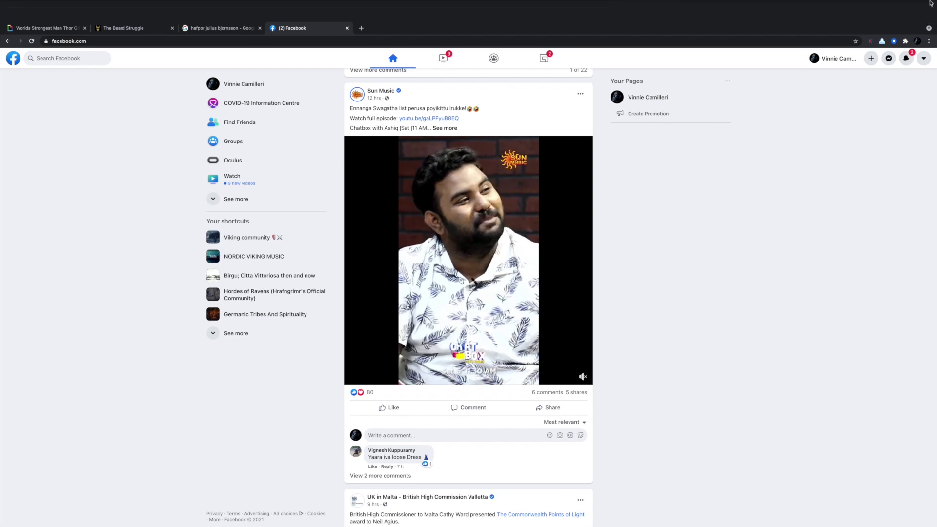
{"action": "left_click", "coordinate": [923, 40]}
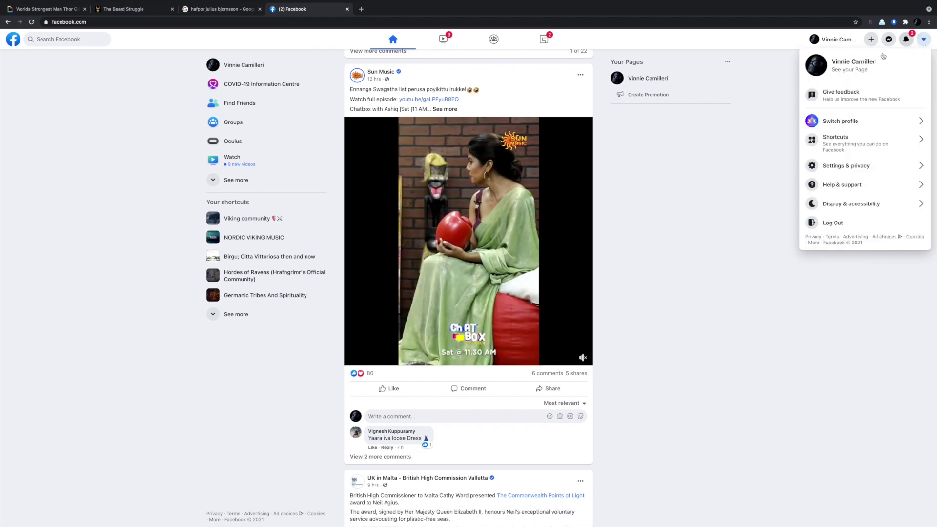
{"action": "left_click", "coordinate": [871, 121]}
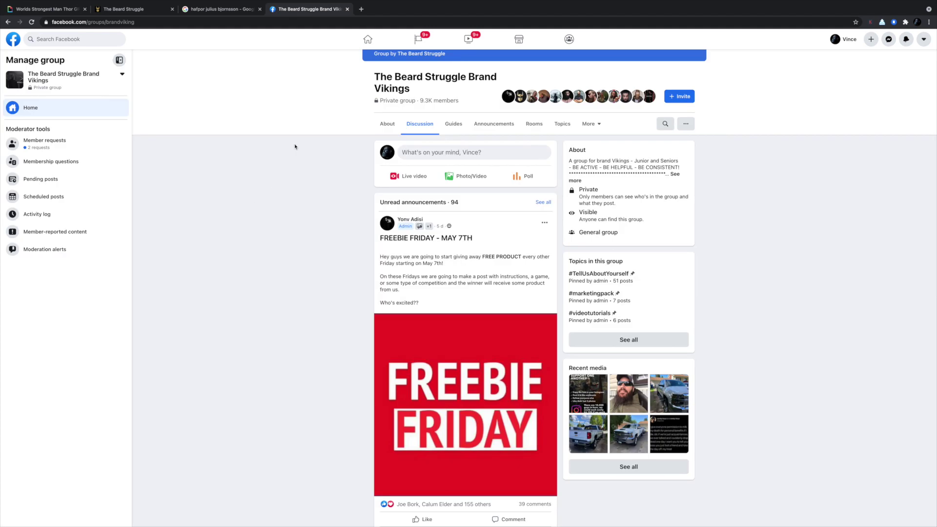
Start a new group post and search its GIF picker for 'worlds strongest man hafpor'.
{"action": "left_click", "coordinate": [511, 155]}
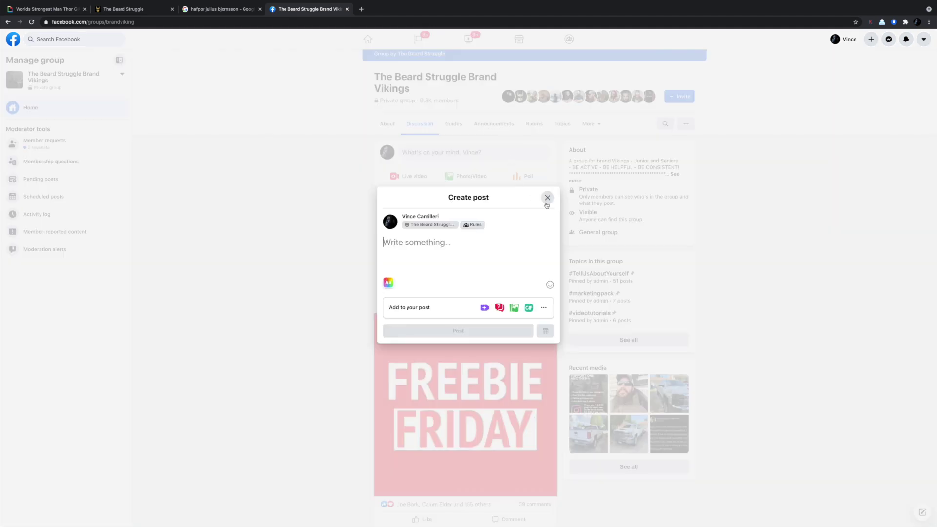
{"action": "left_click", "coordinate": [529, 308]}
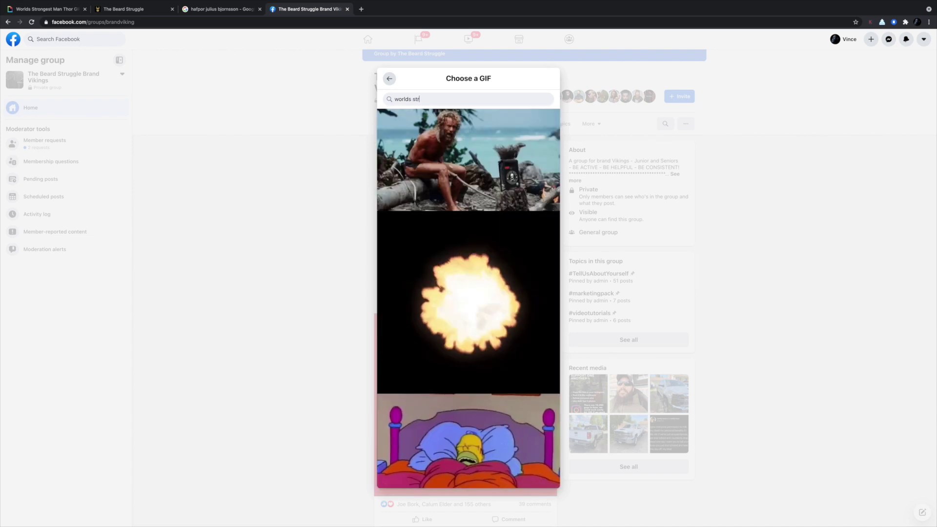
{"action": "type", "text": "worlds strongest"}
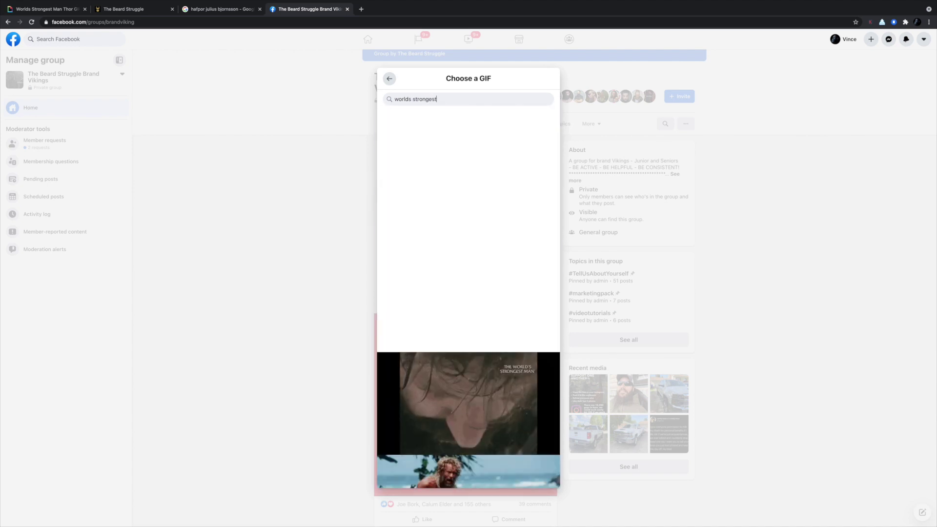
{"action": "type", "text": " man"}
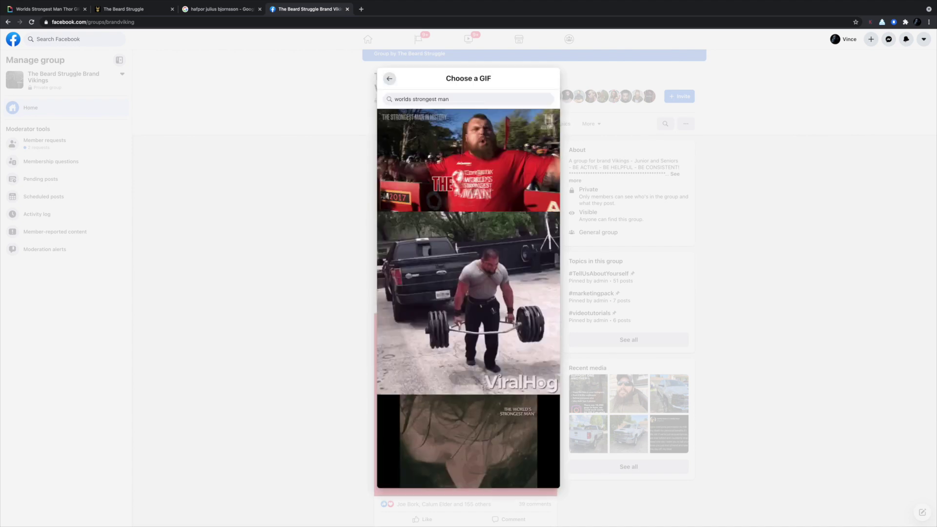
{"action": "type", "text": " ha"}
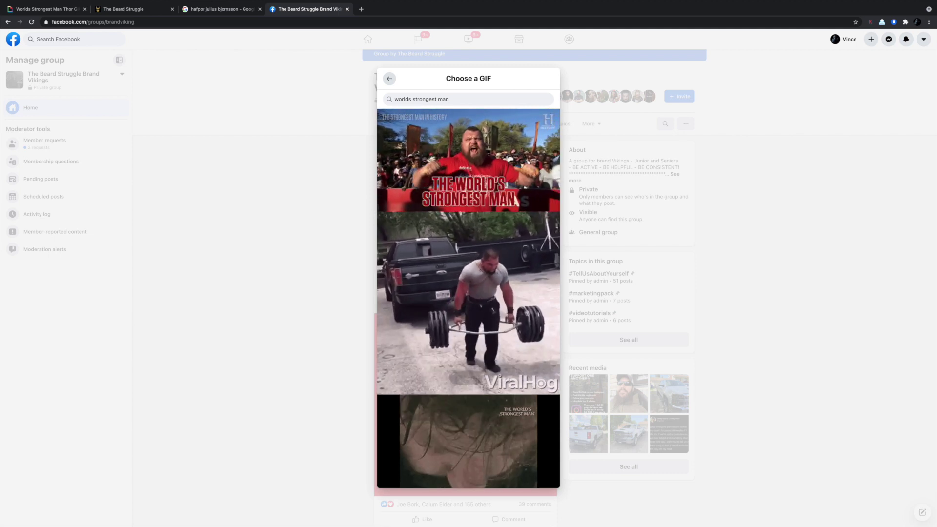
{"action": "type", "text": "fpor"}
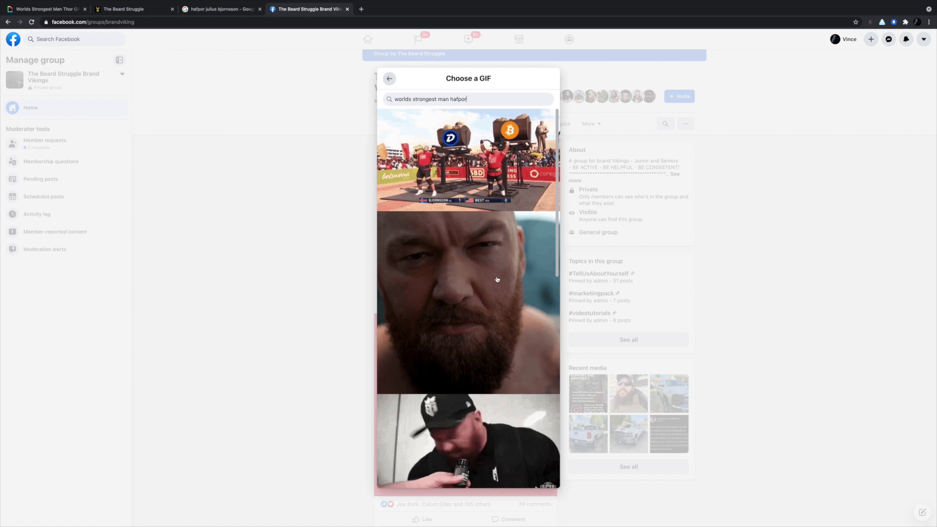
{"action": "scroll", "coordinate": [497, 279], "scroll_direction": "down", "scroll_amount": 1}
{"action": "scroll", "coordinate": [496, 279], "scroll_direction": "down", "scroll_amount": 10}
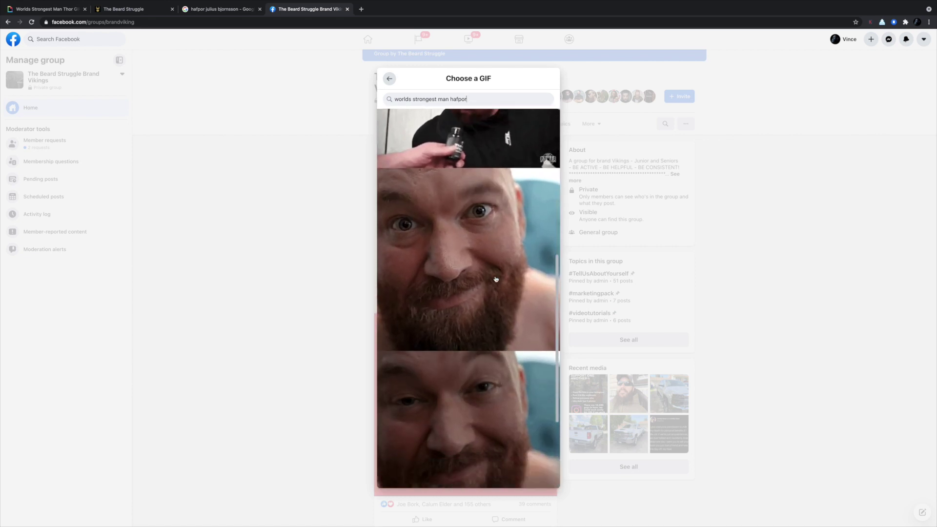
{"action": "scroll", "coordinate": [496, 279], "scroll_direction": "up", "scroll_amount": 8}
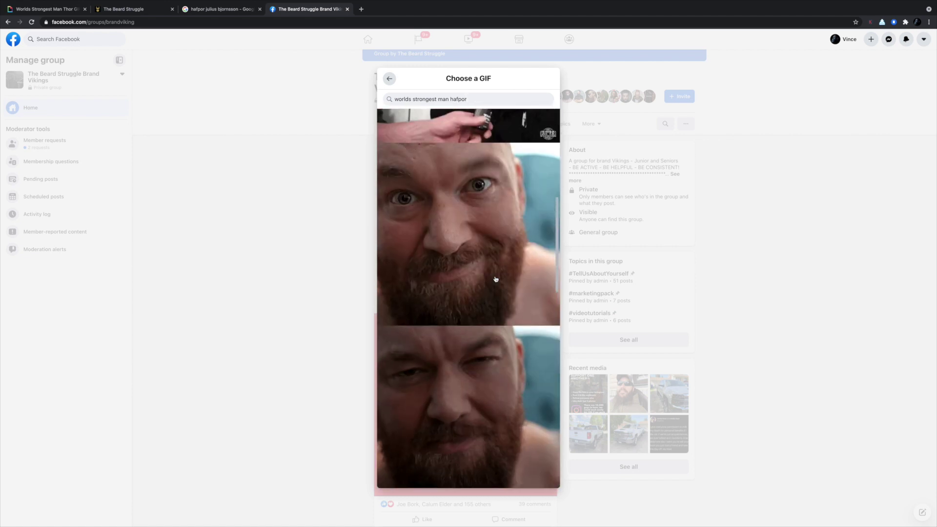
Attach the grinning Hafthor GIF, write 'Eye Eye :-)' as the message, and publish the post.
{"action": "left_click", "coordinate": [492, 257]}
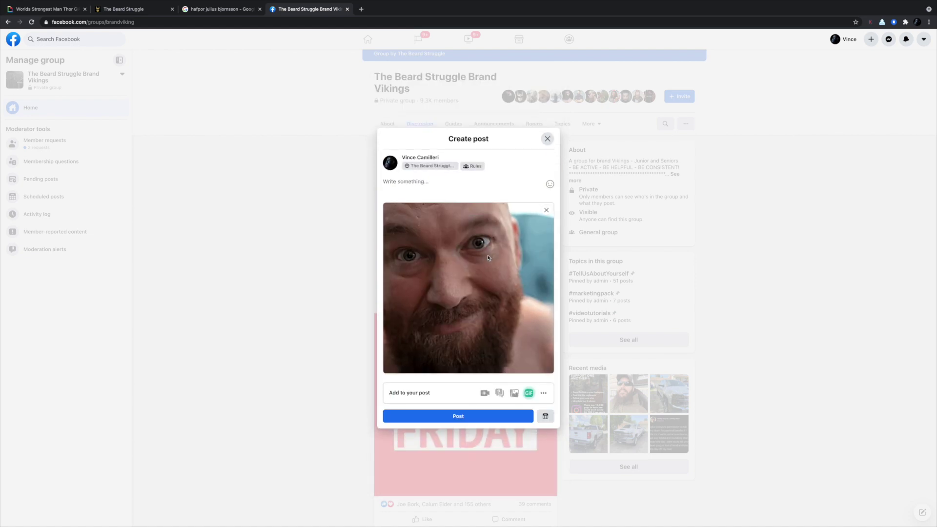
{"action": "left_click", "coordinate": [434, 185]}
{"action": "type", "text": "Ey"}
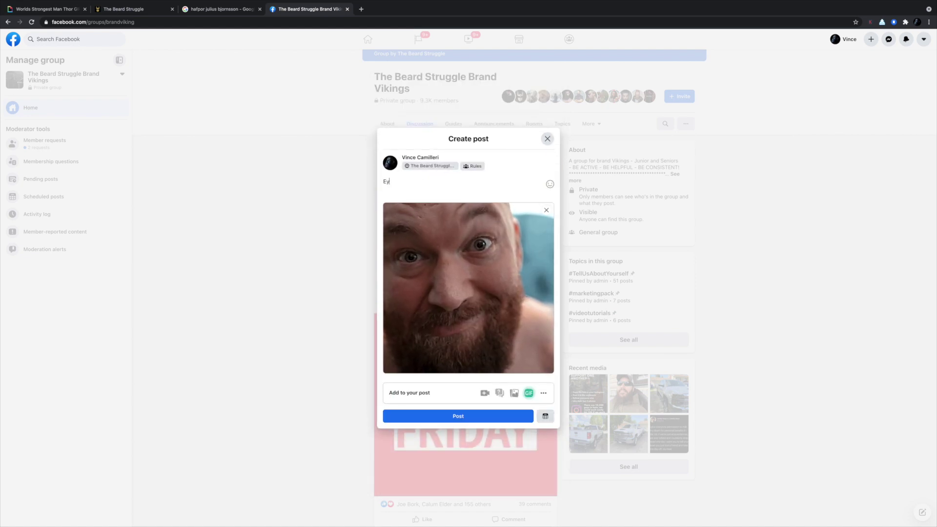
{"action": "type", "text": "e Eye"}
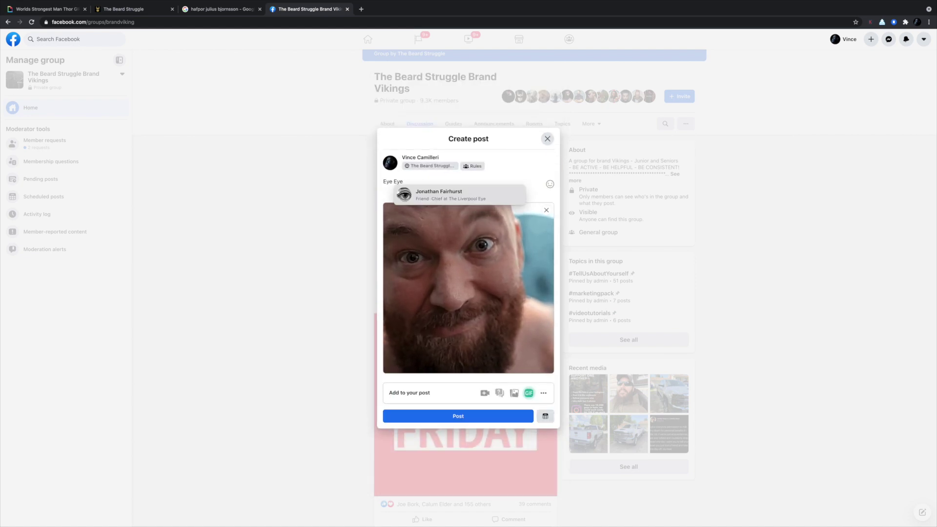
{"action": "key", "text": "Escape"}
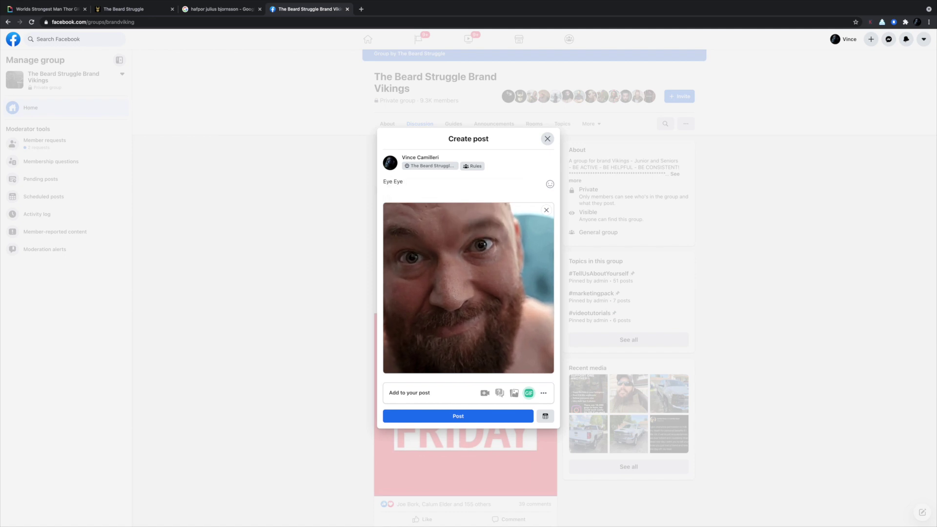
{"action": "type", "text": ":-)"}
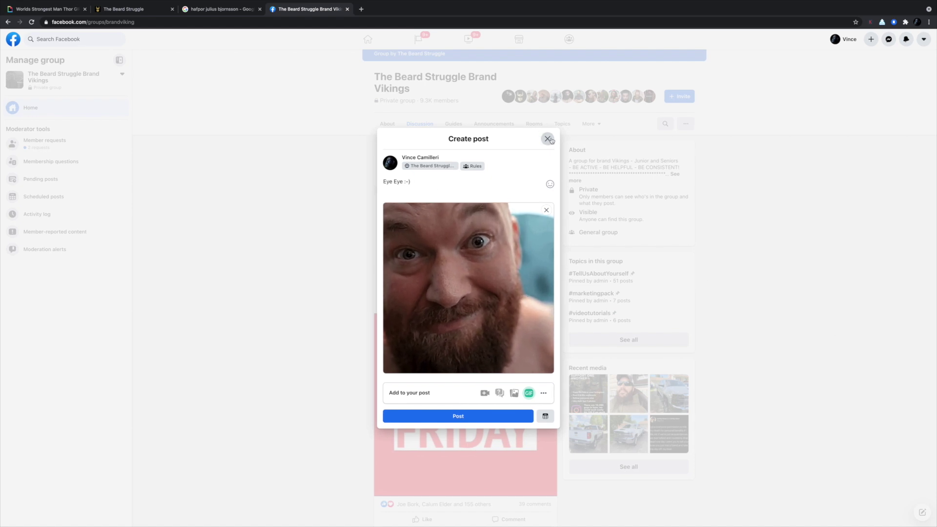
{"action": "left_click", "coordinate": [481, 417]}
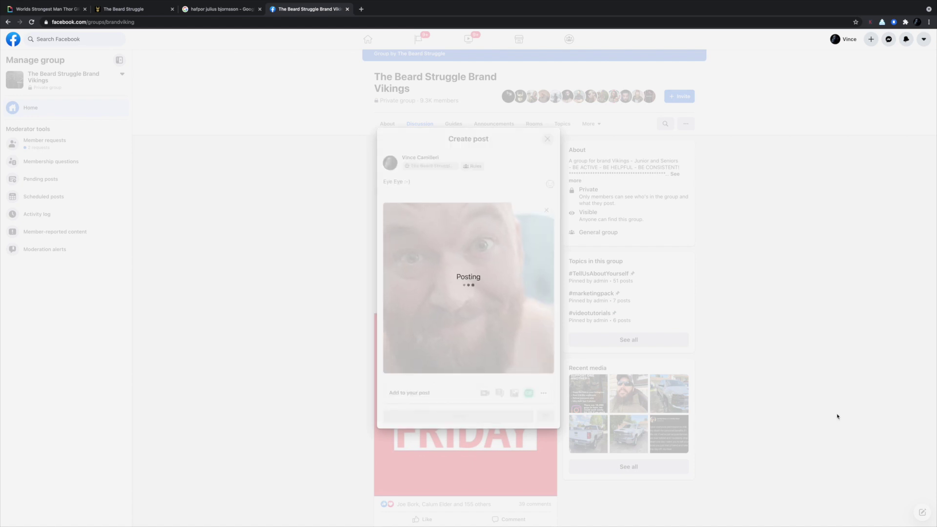